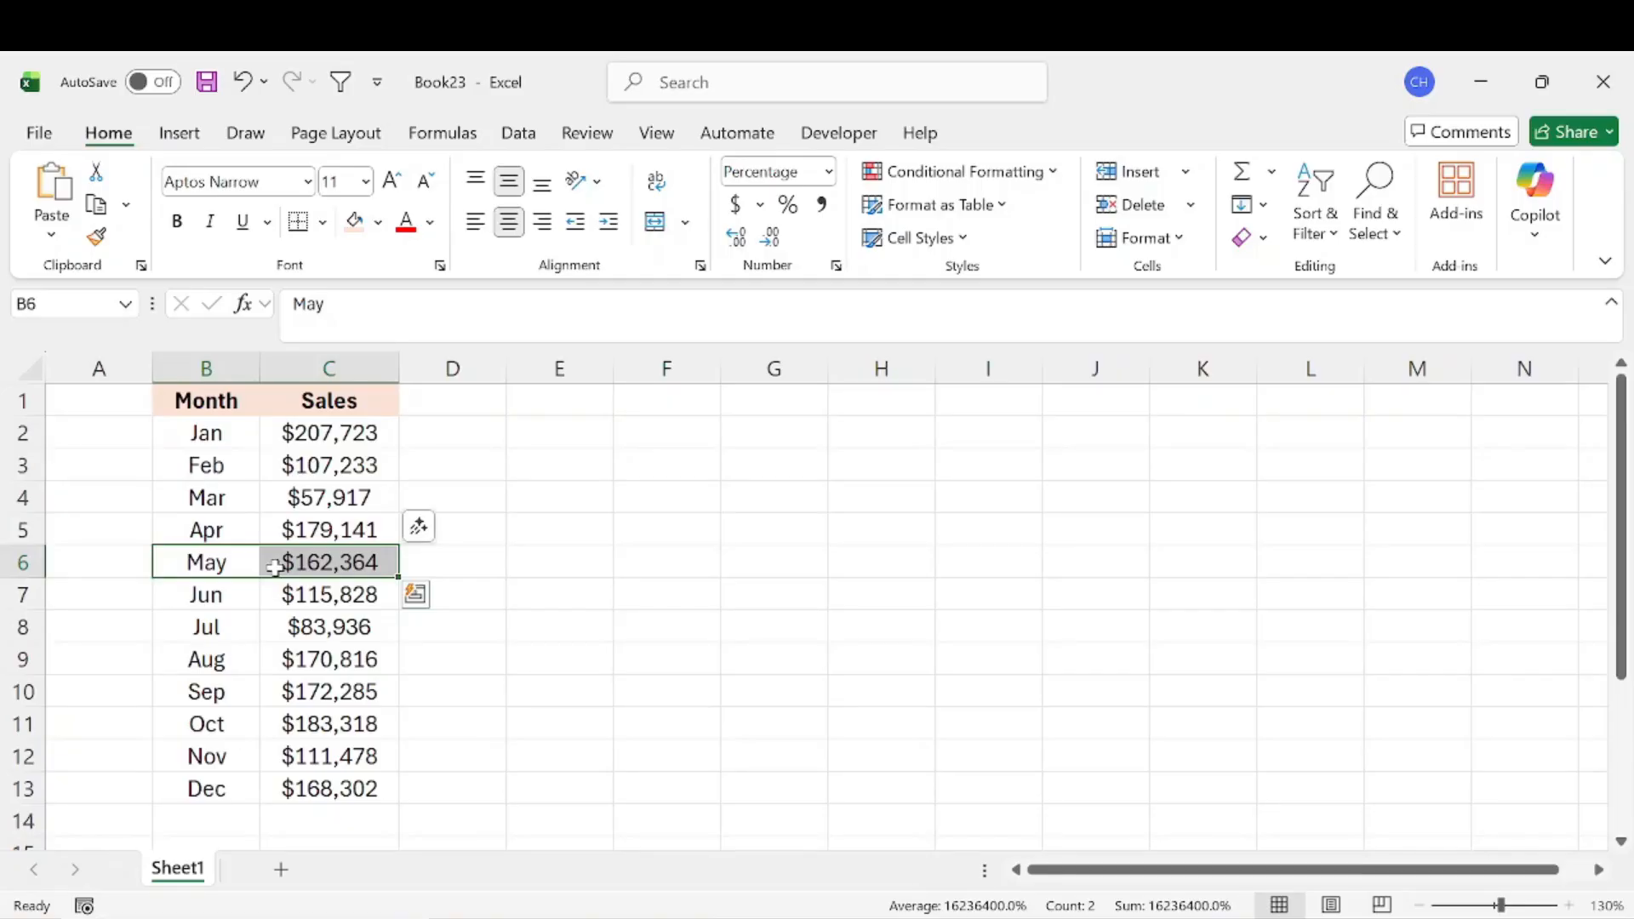
Insert a 2-D clustered column chart from the month and sales data in B2:C13.
drag(212, 435, 315, 755)
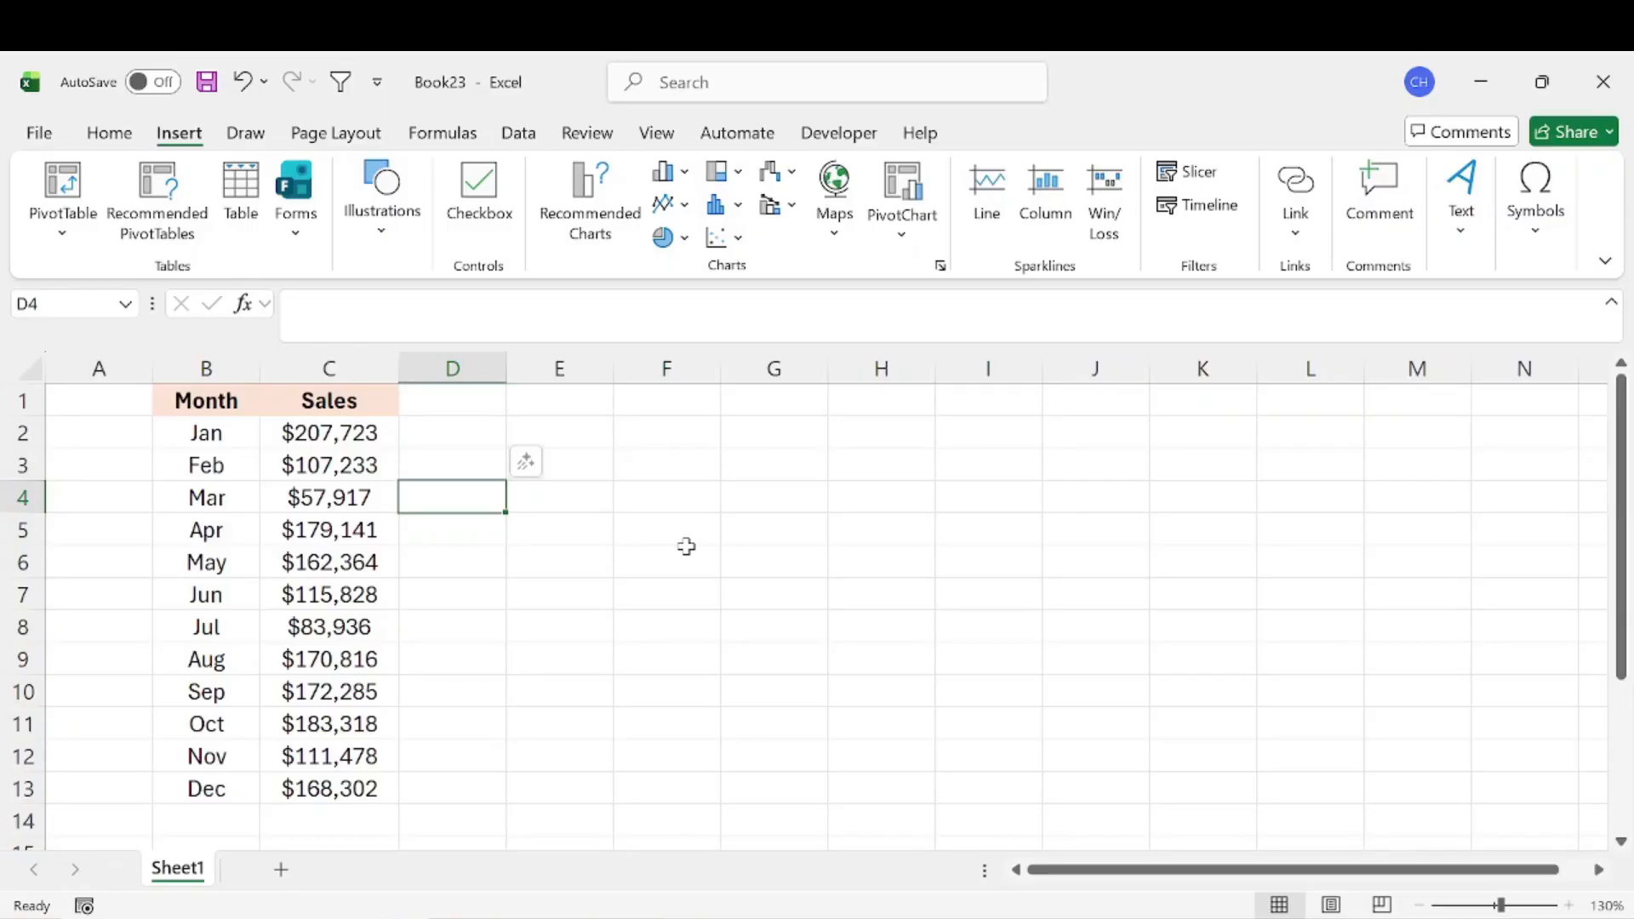
drag(221, 435, 223, 790)
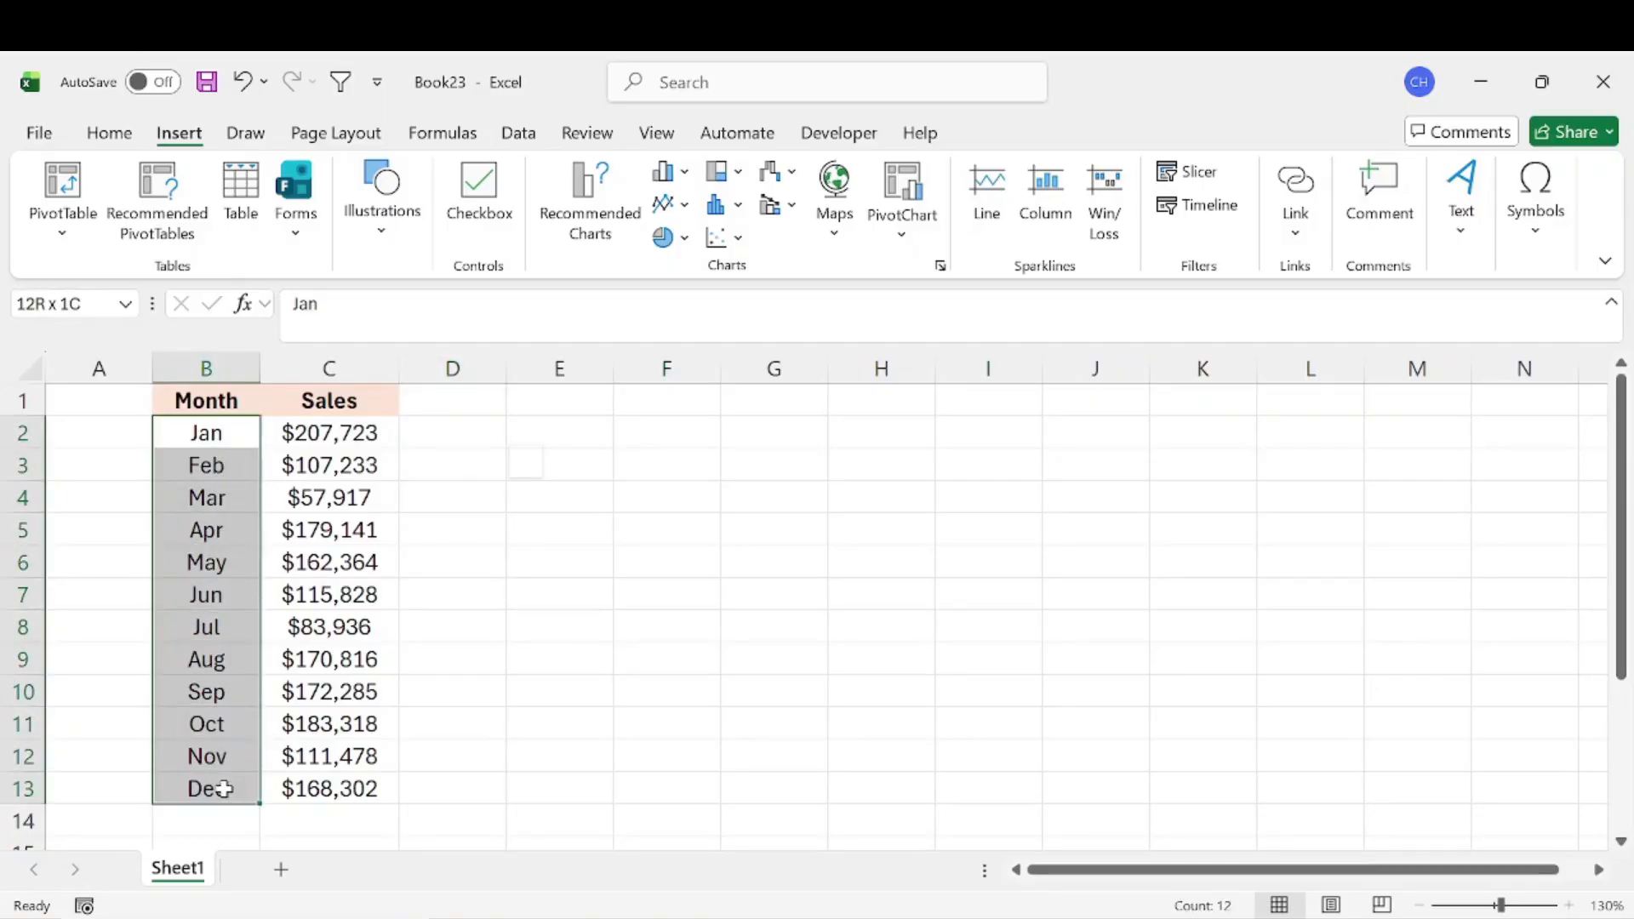
drag(223, 790, 356, 790)
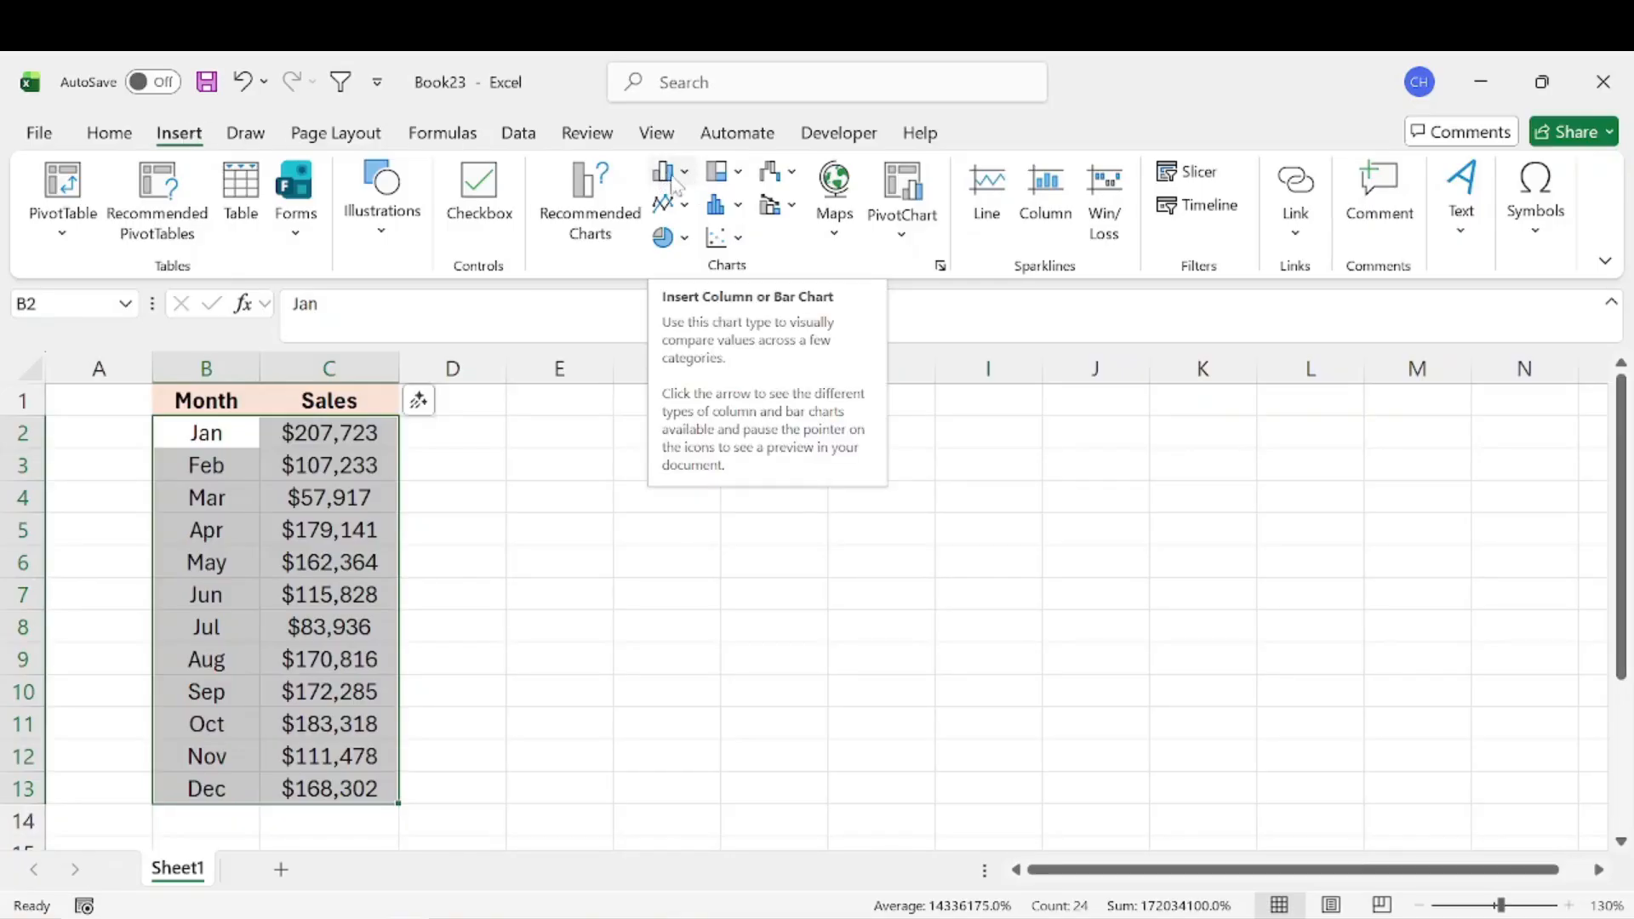
click(687, 175)
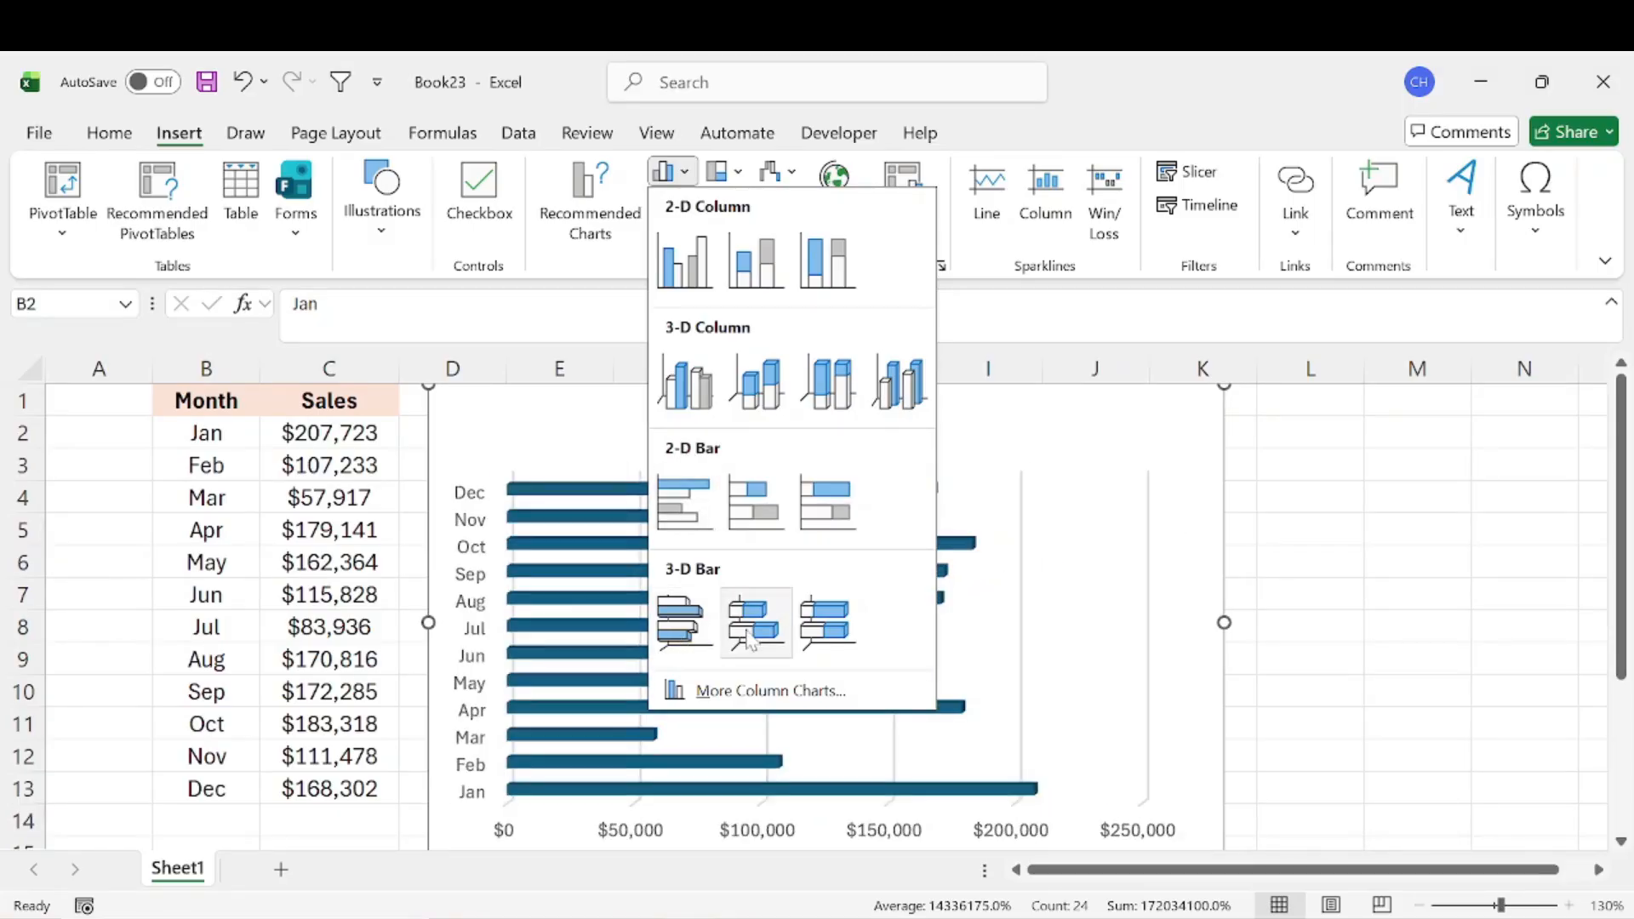
click(691, 271)
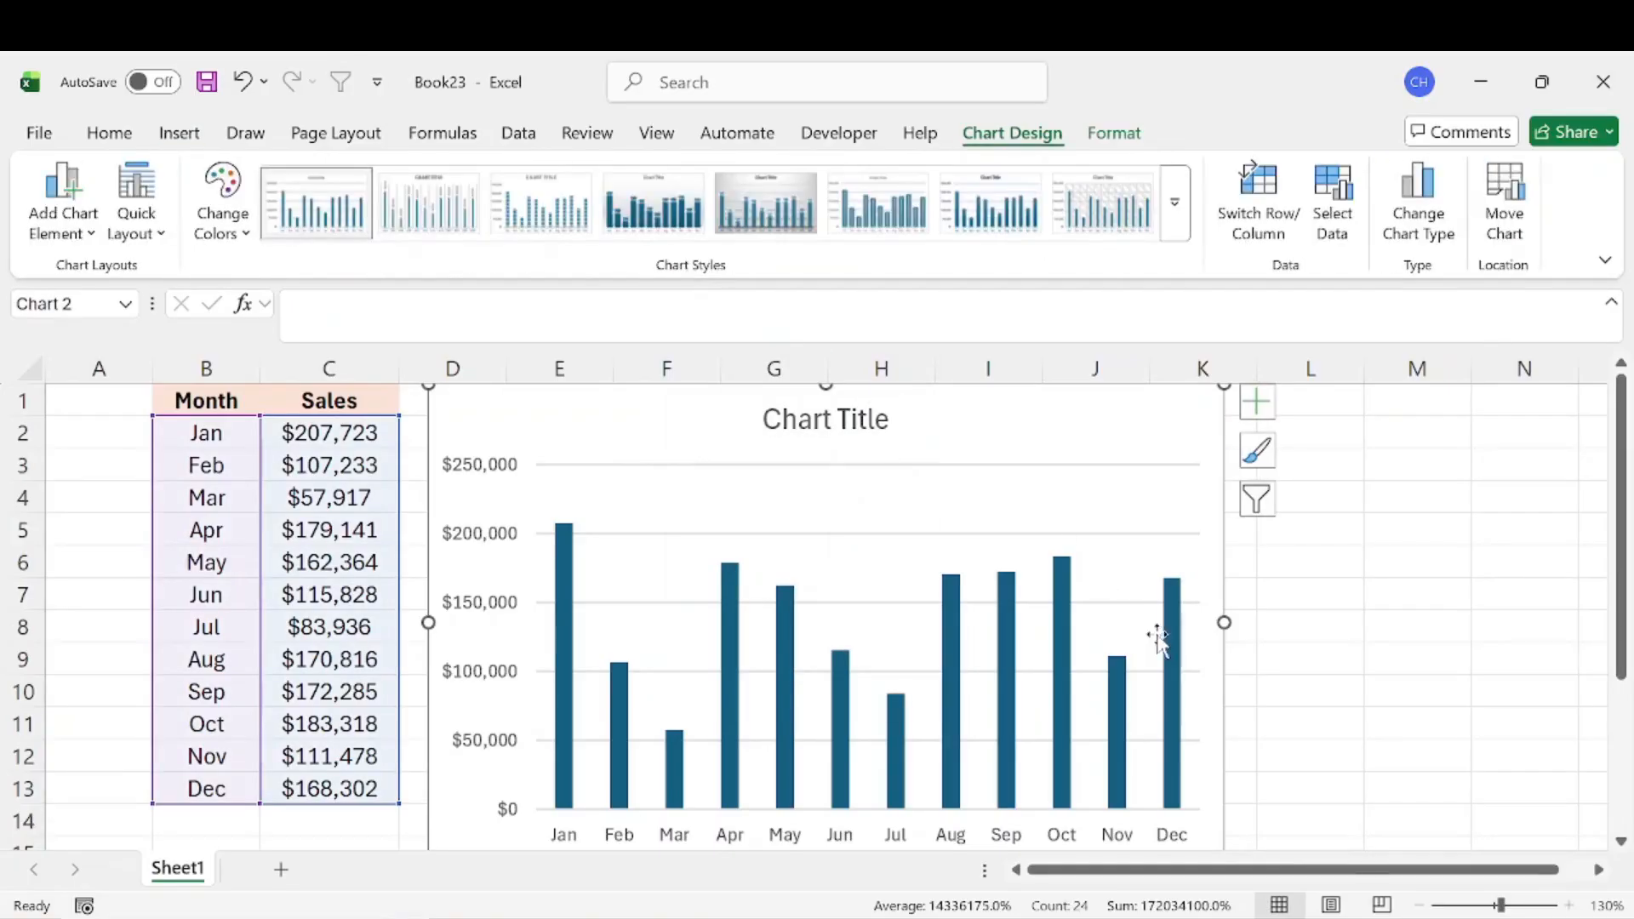
Resize the column chart to about 2.47" high by 4.3" wide and place it beside the data, spanning columns D to J.
scroll(1158, 638, down, 1)
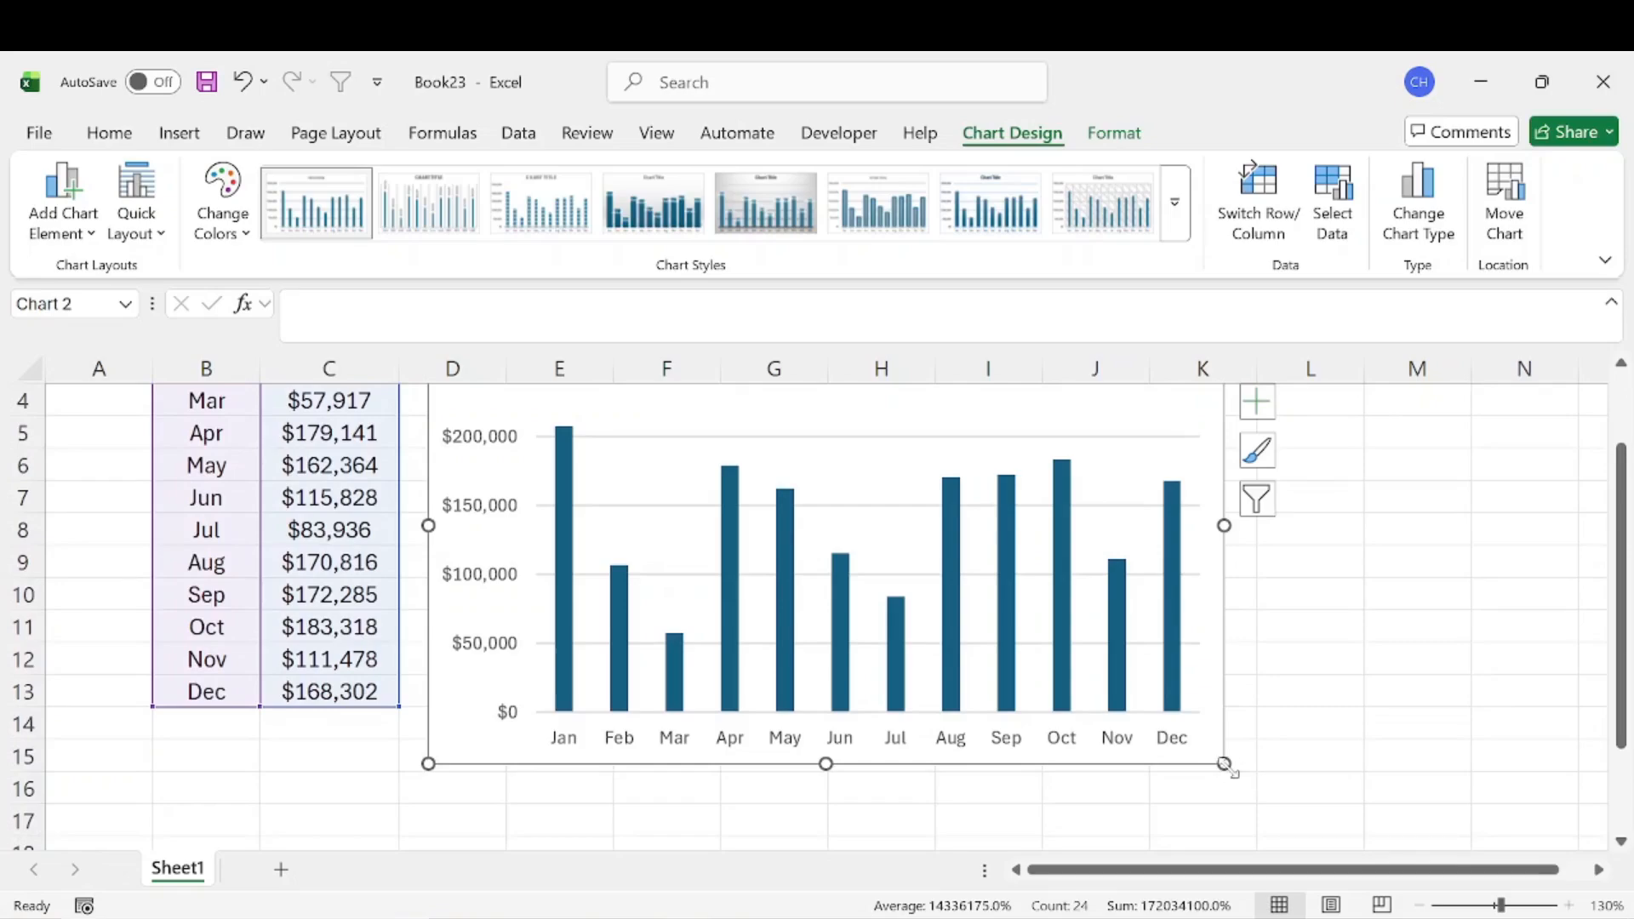
drag(1226, 763, 1014, 597)
scroll(1171, 672, up, 1)
mouse_move(848, 433)
mouse_down()
mouse_move(861, 481)
mouse_move(846, 460)
mouse_up()
drag(1014, 727, 1058, 723)
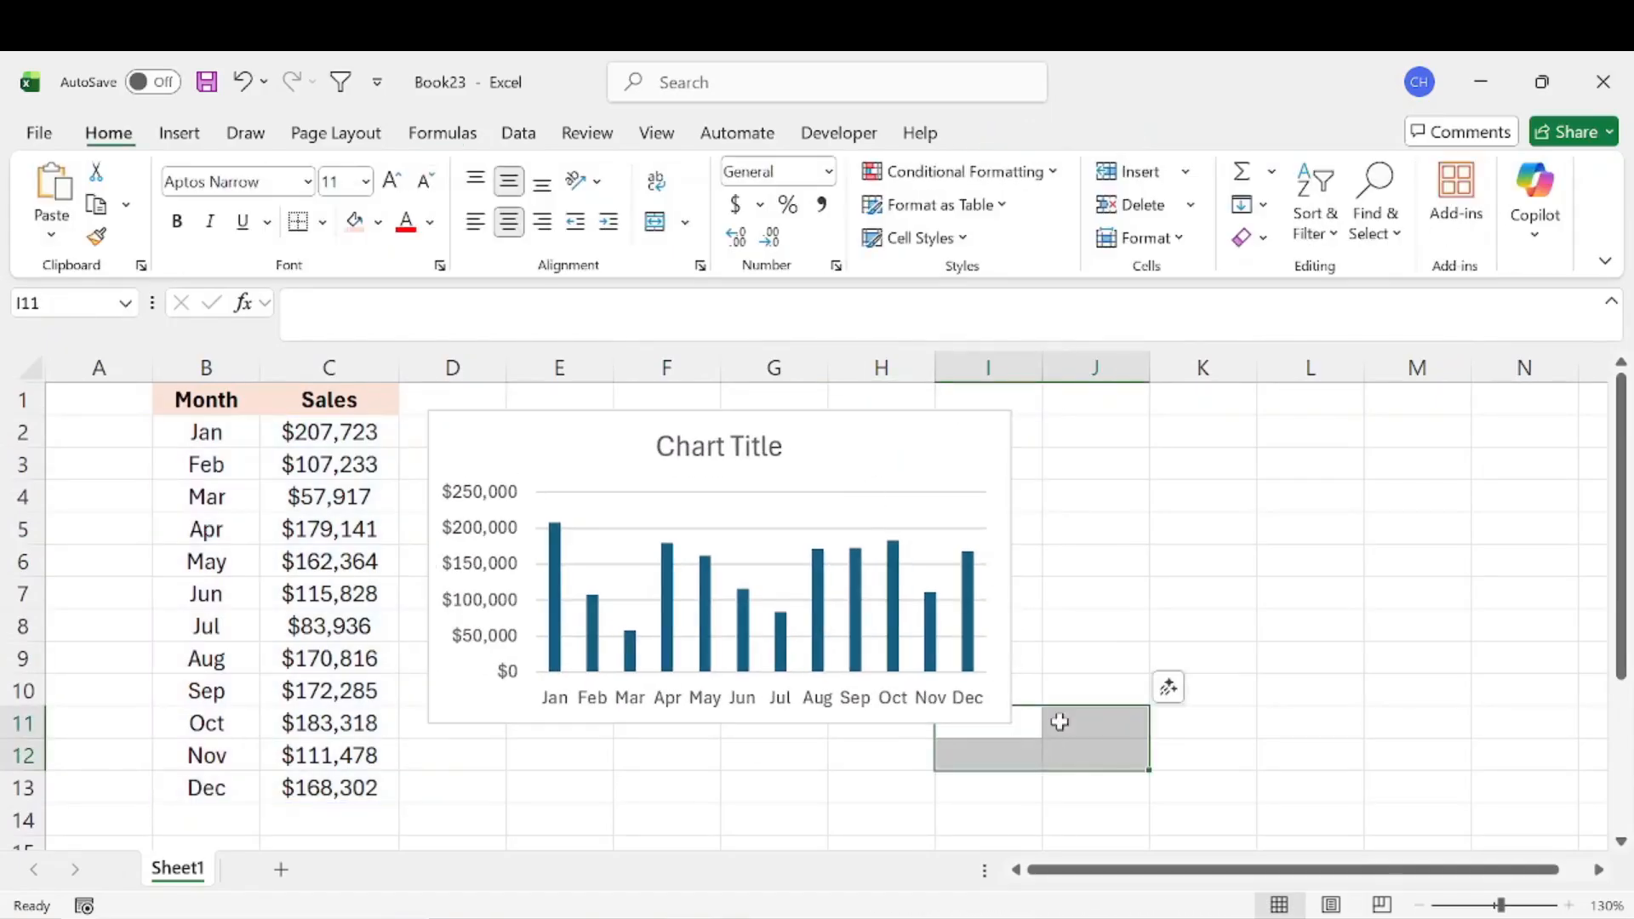
click(898, 450)
mouse_move(898, 449)
mouse_down()
mouse_move(971, 558)
mouse_move(894, 434)
mouse_up()
drag(1011, 711, 1111, 790)
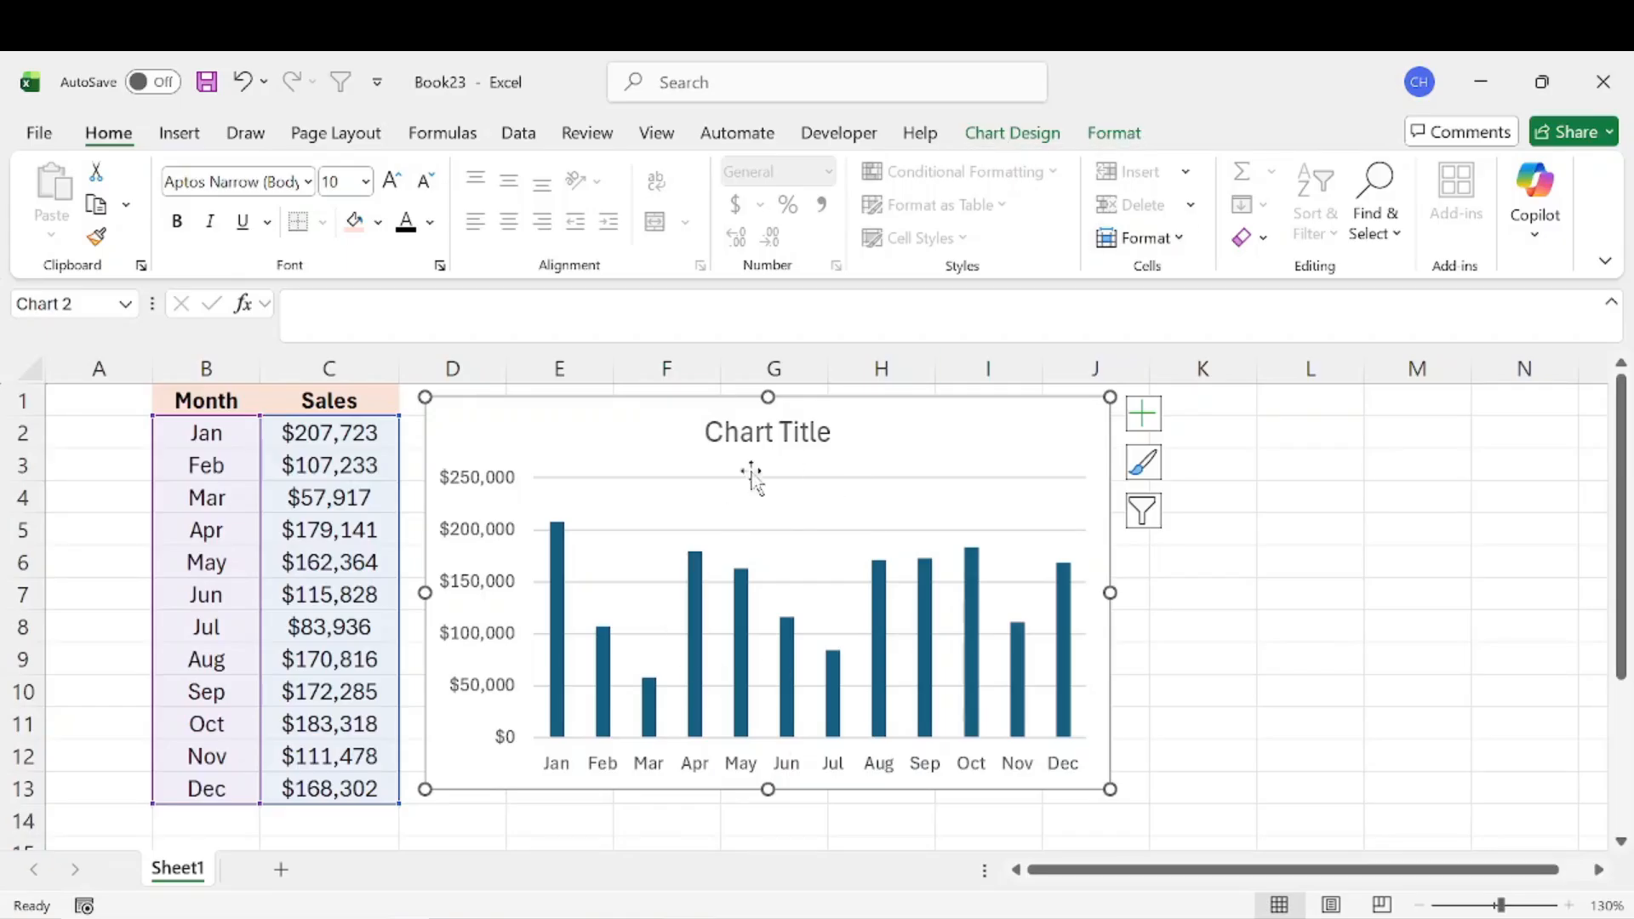
Apply the dark grey gradient chart style and change the chart's colors to the orange monochromatic palette.
click(1028, 133)
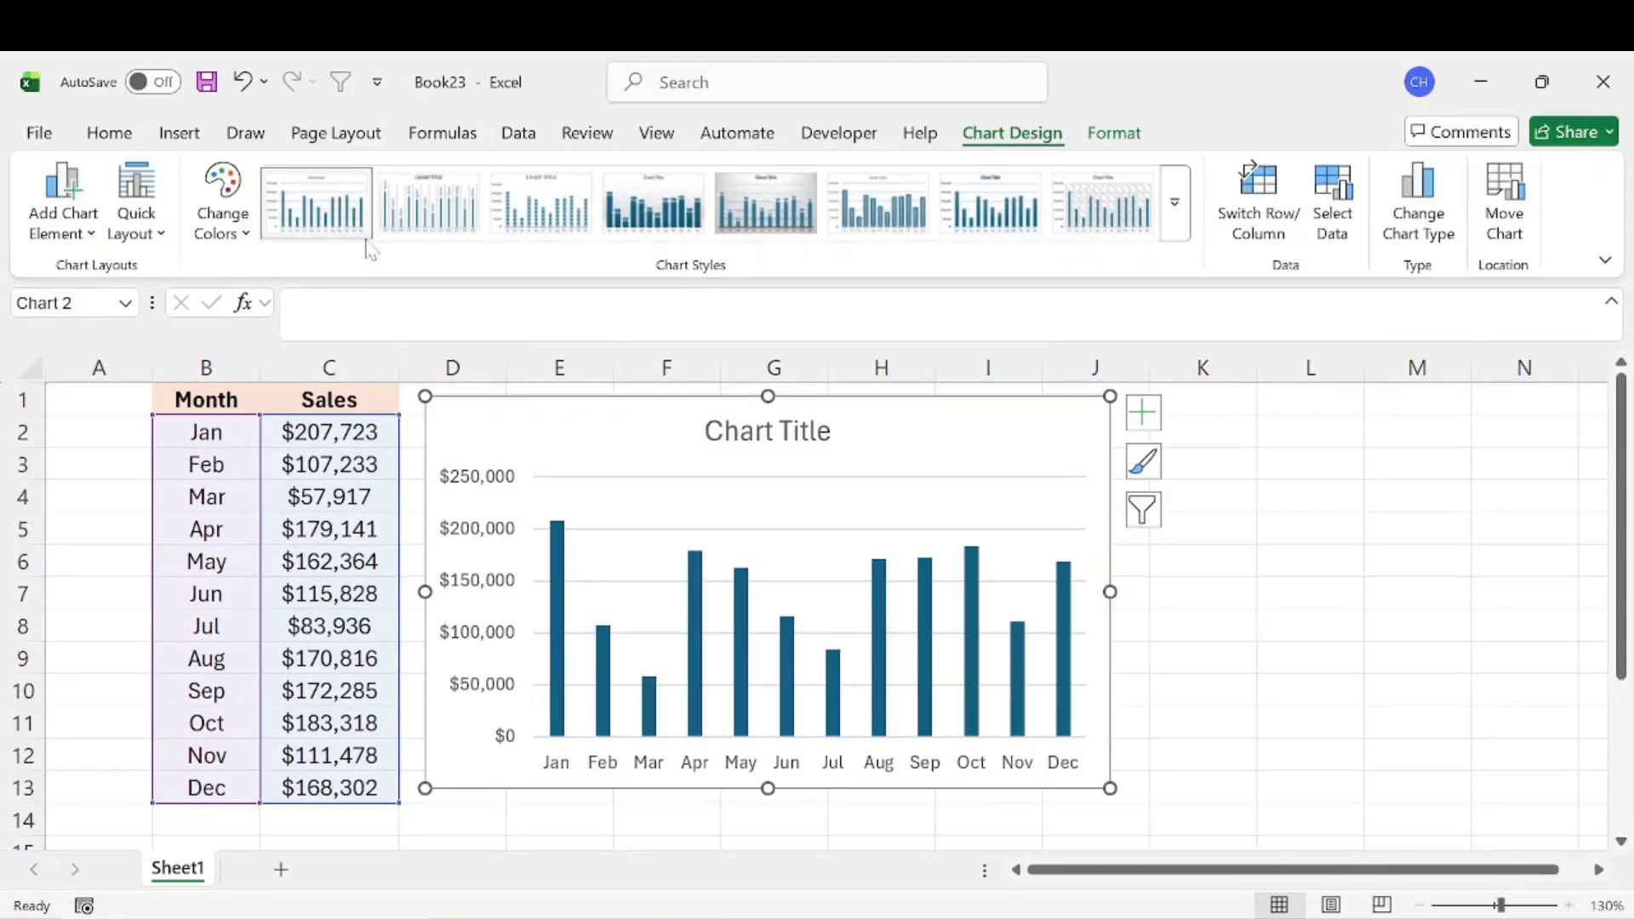
click(1175, 203)
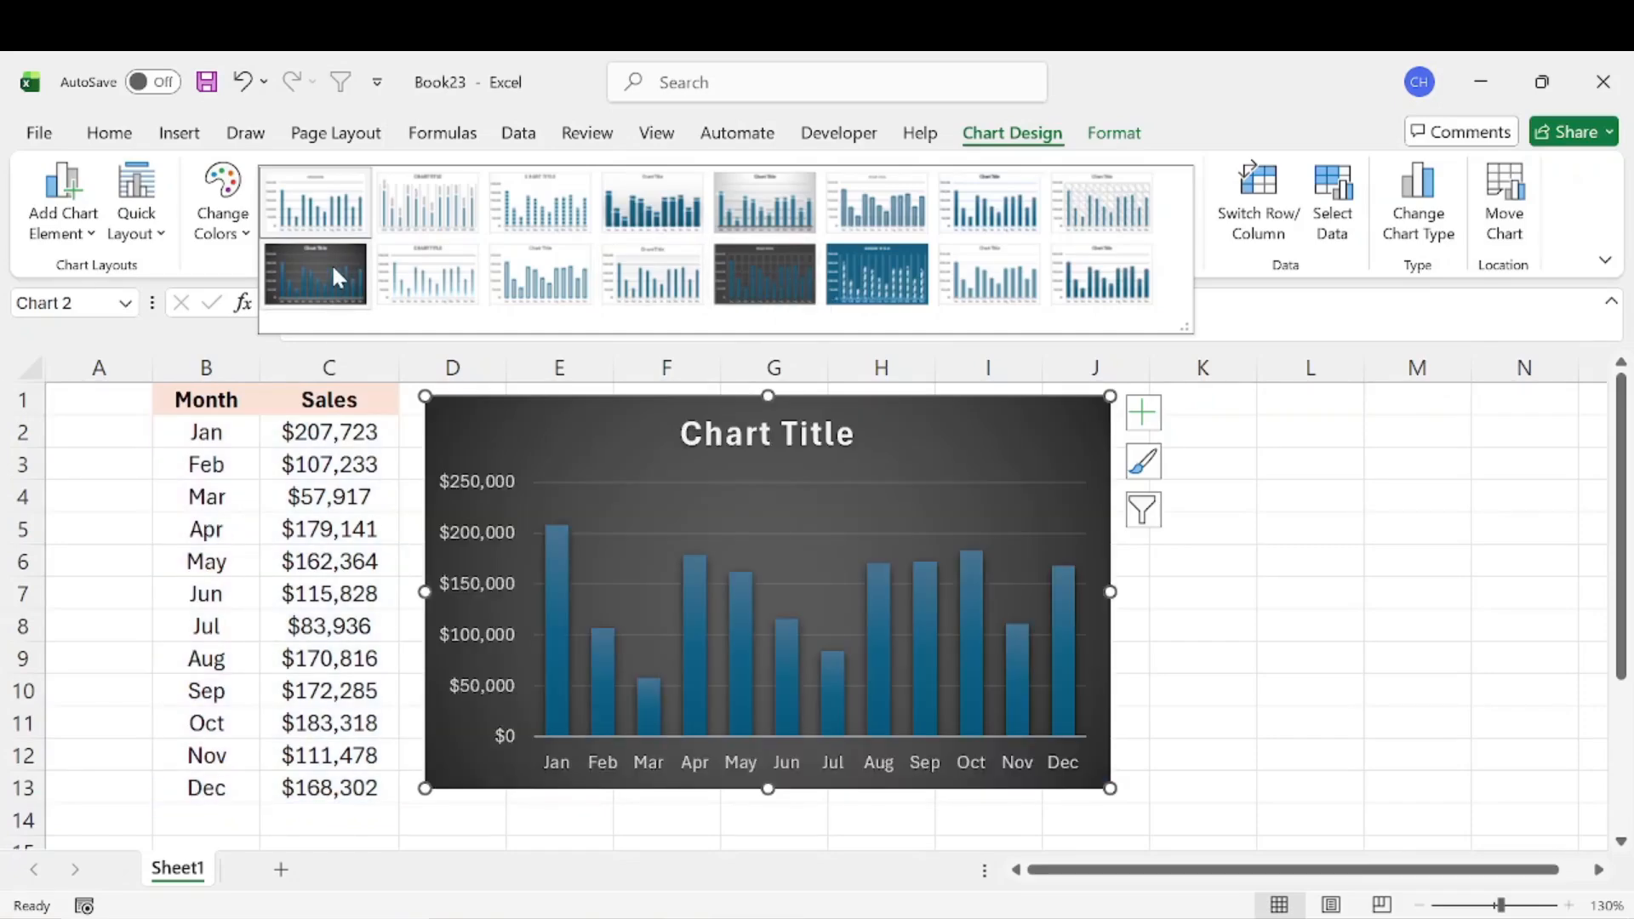
click(327, 260)
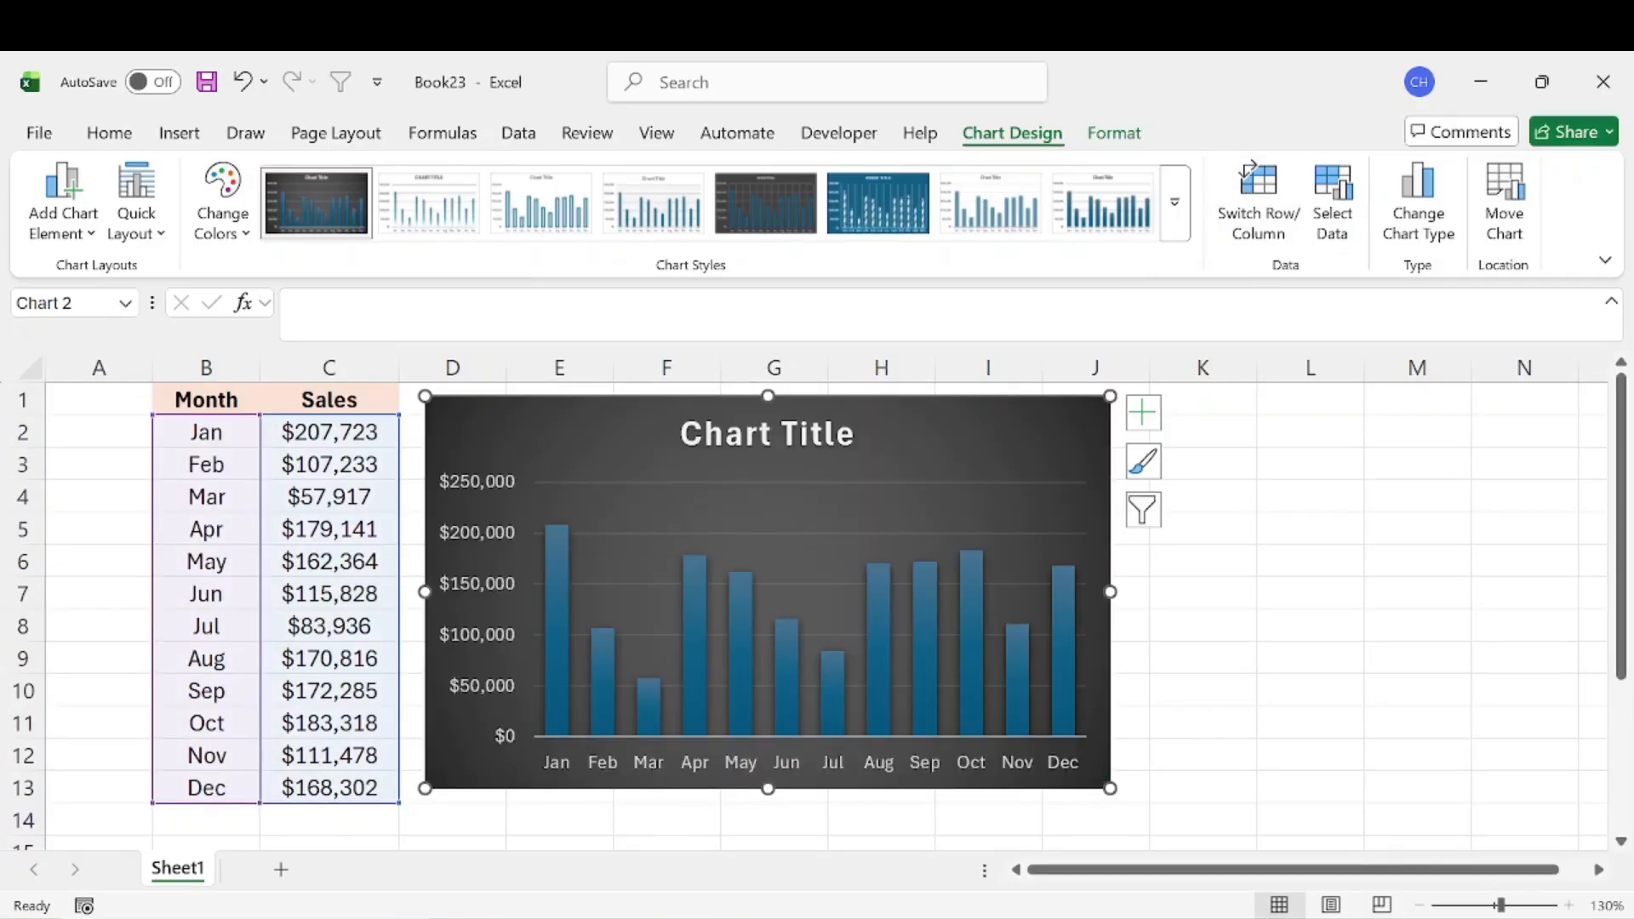
click(223, 200)
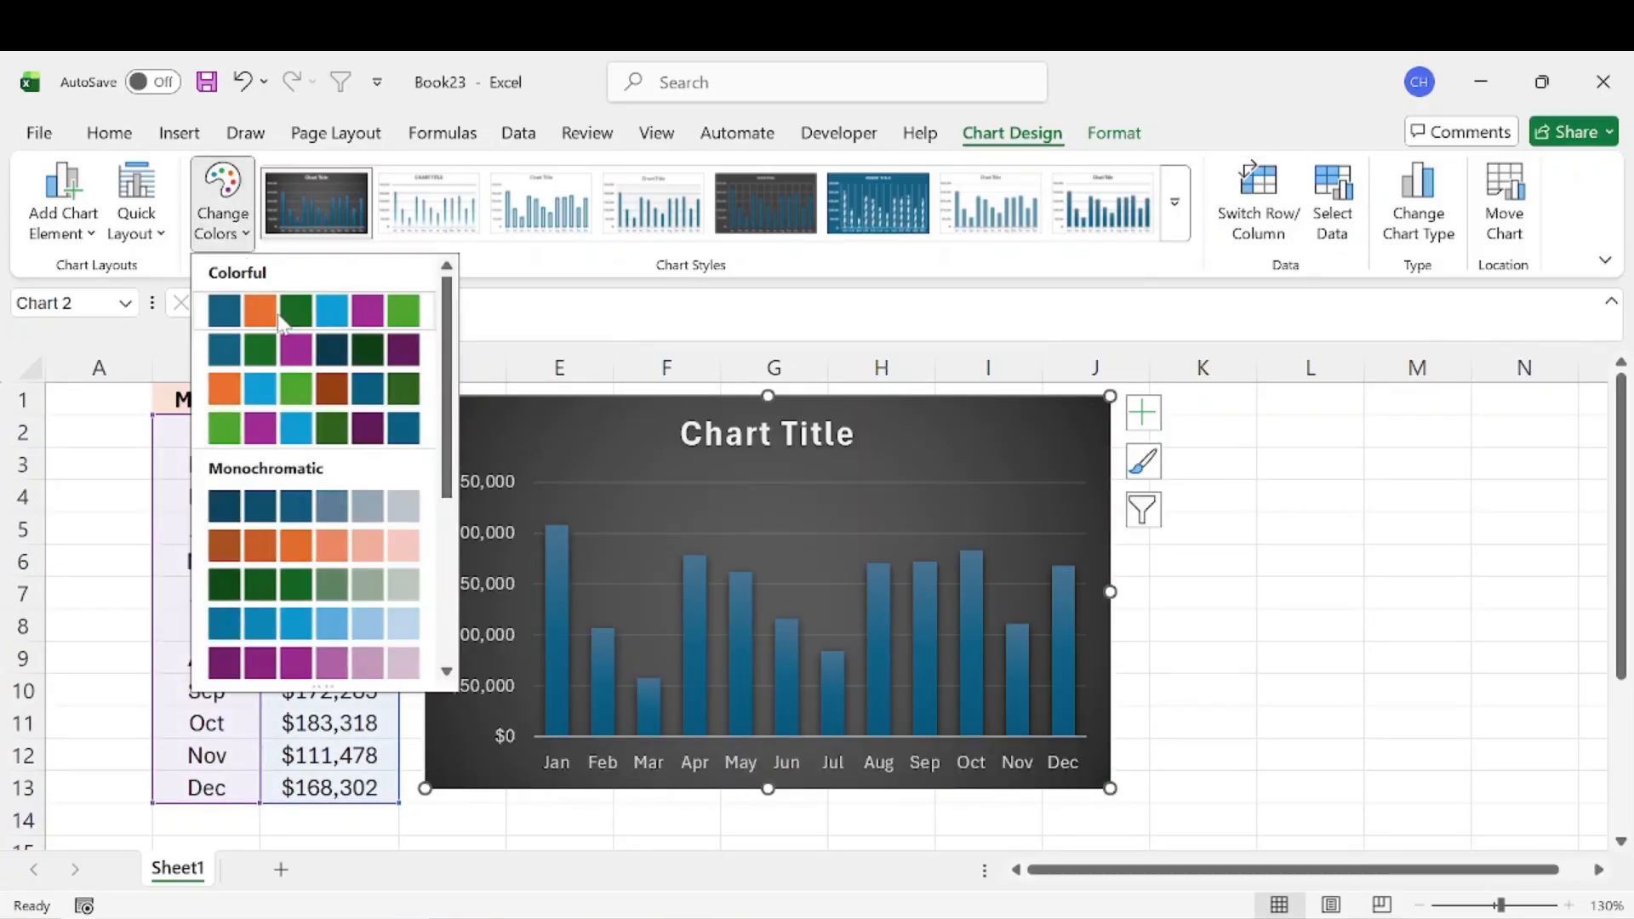
click(317, 555)
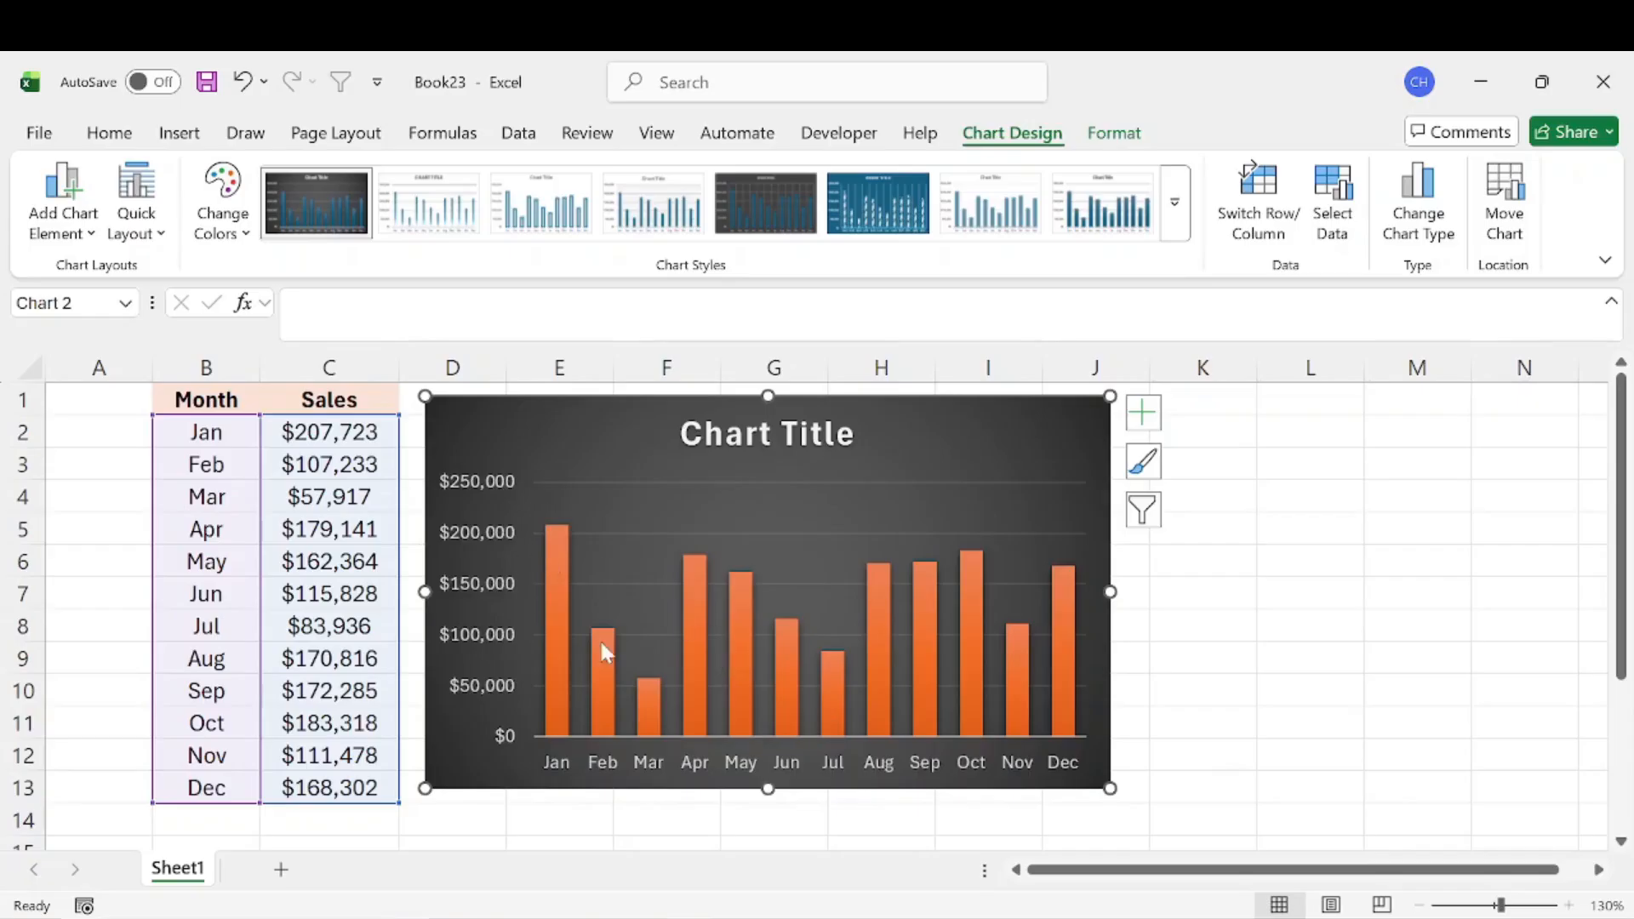
Try a light blue solid fill on the January column only, and undo that fill.
click(552, 562)
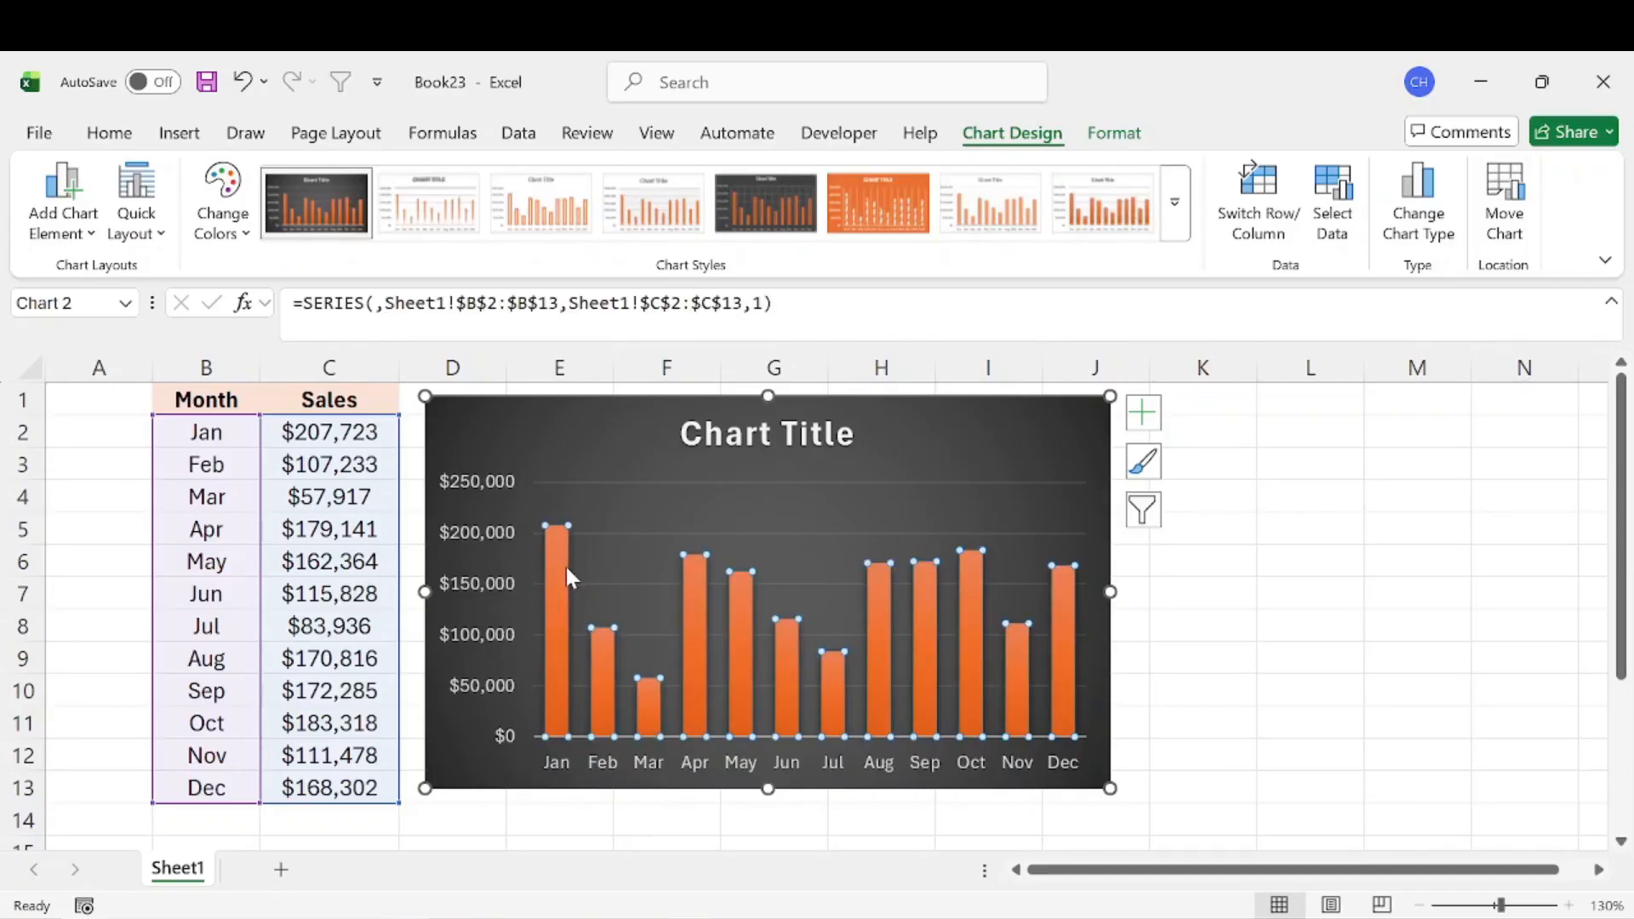
click(561, 569)
double_click(560, 566)
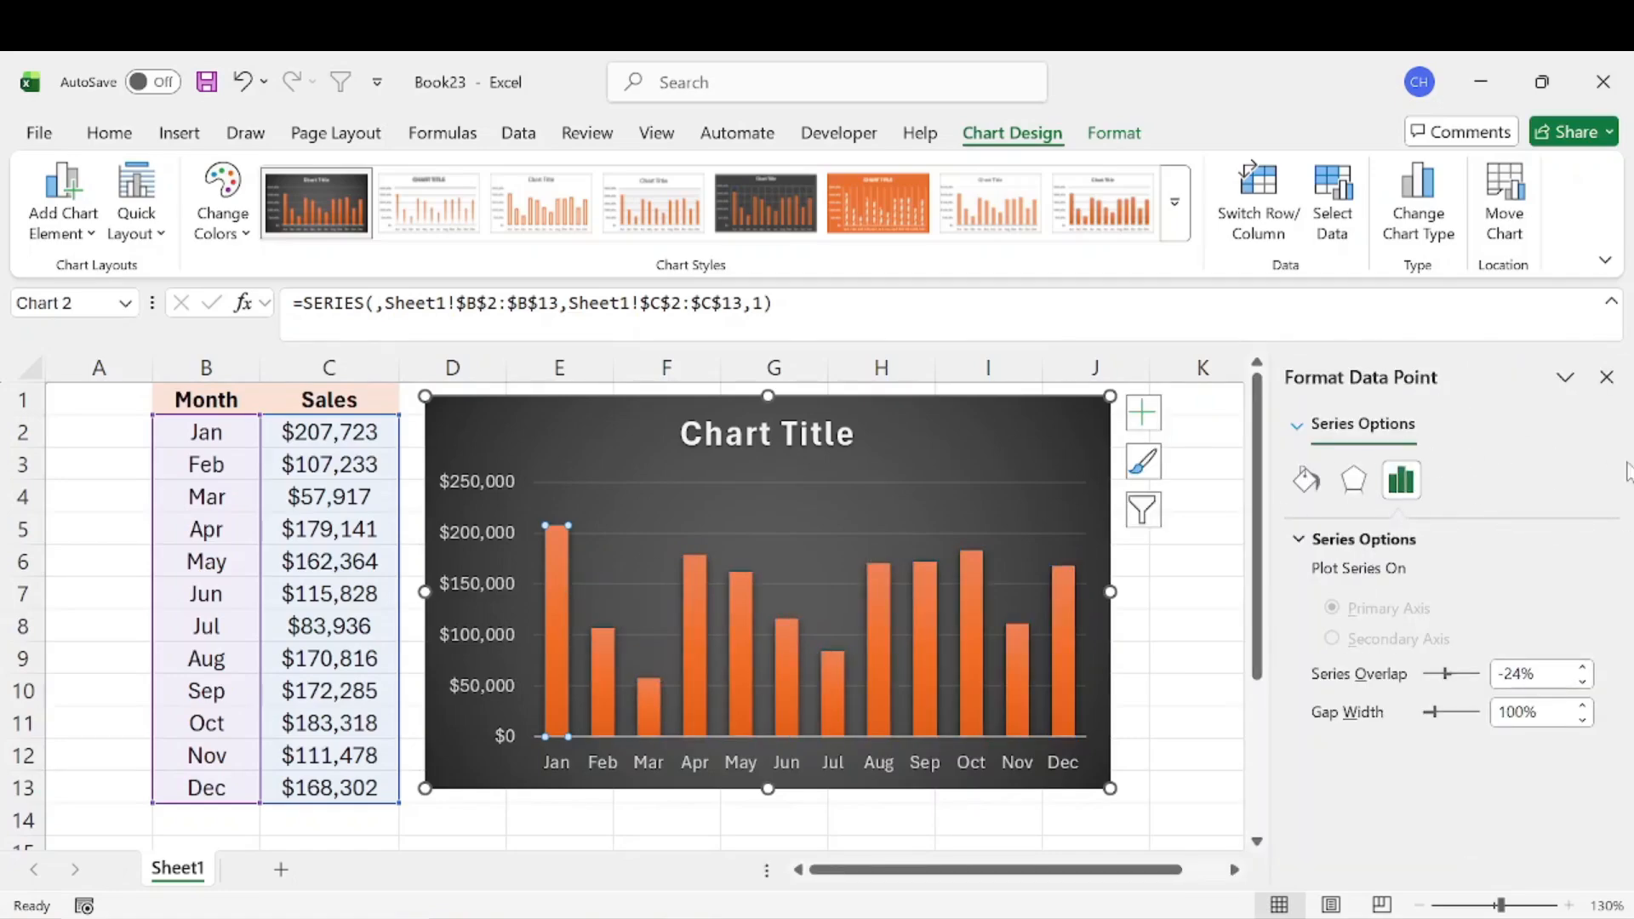
click(1308, 482)
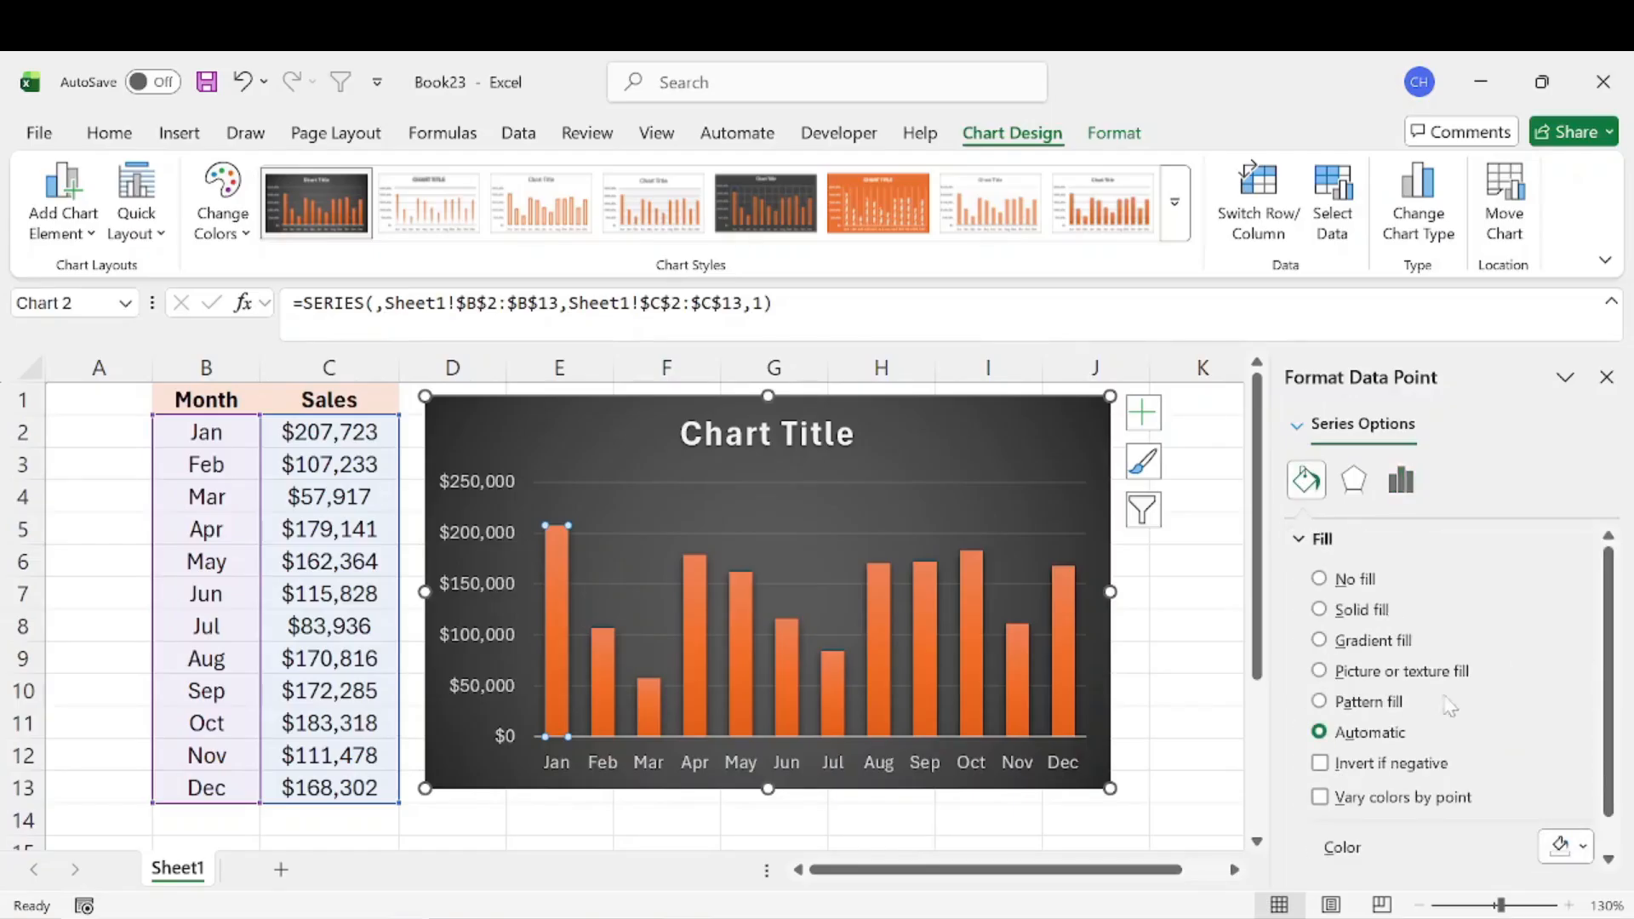
click(1565, 847)
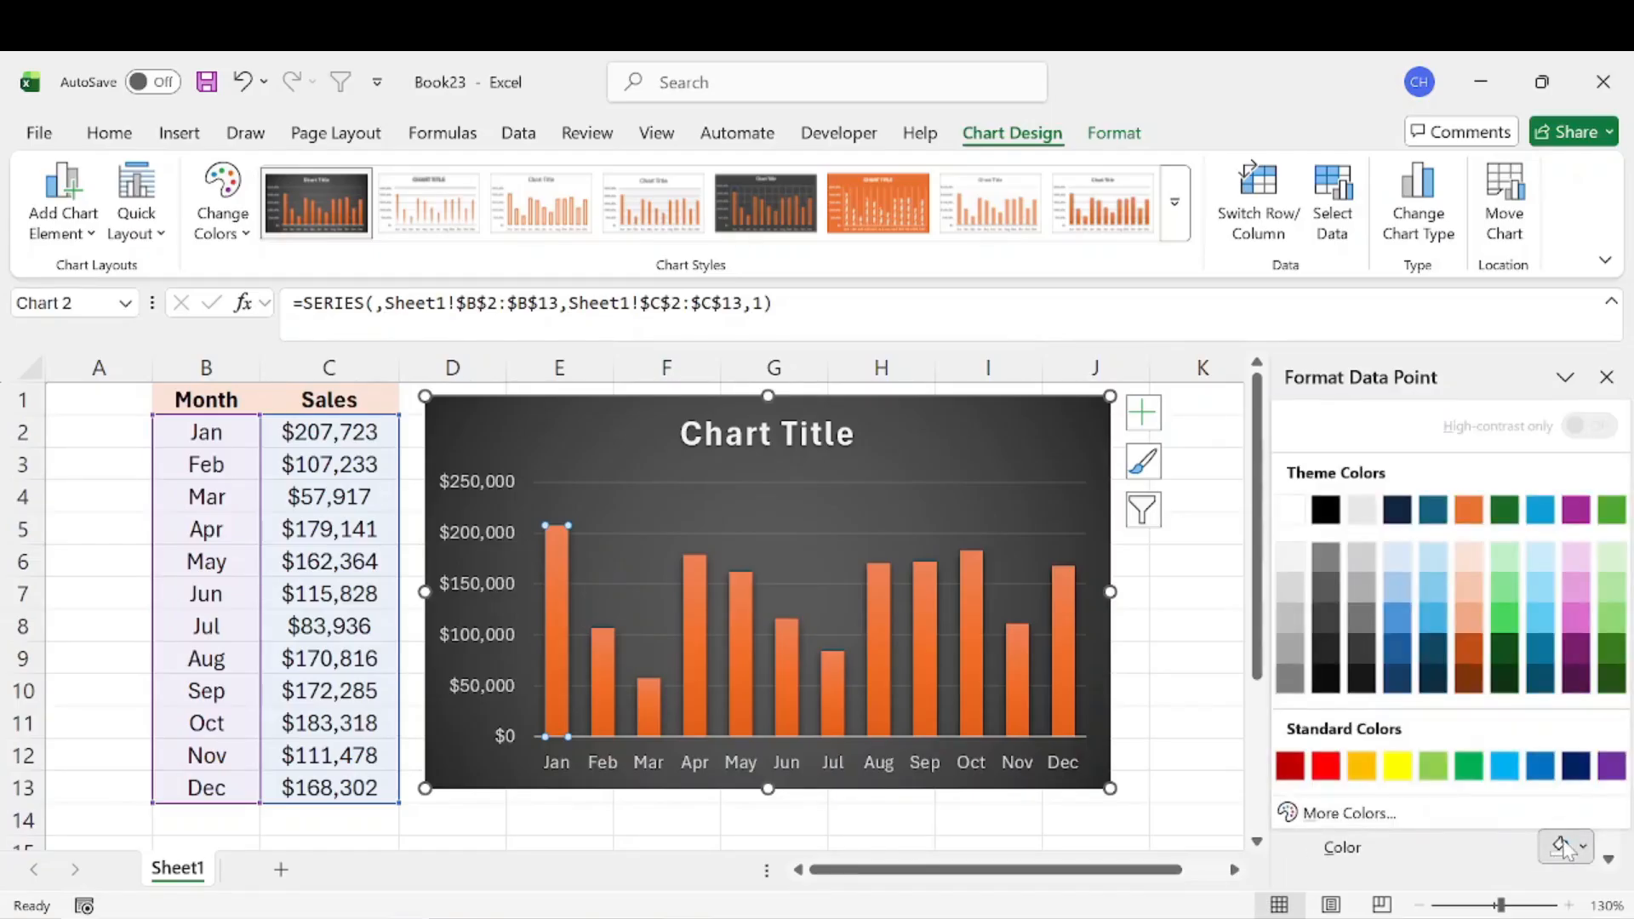
click(1435, 550)
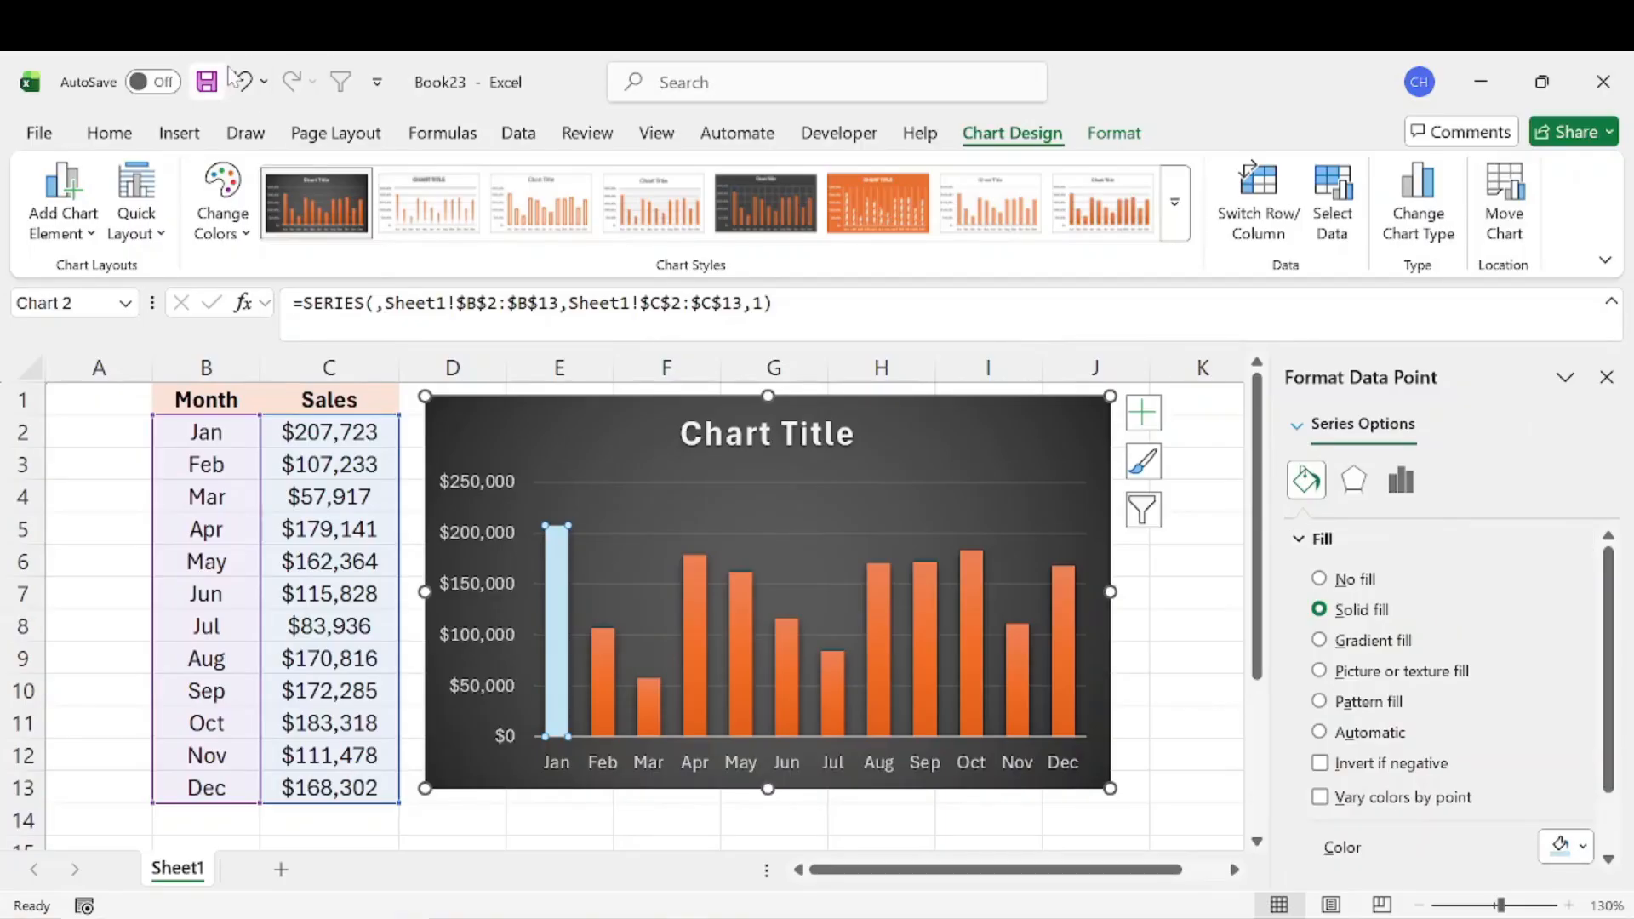
key(ctrl+z)
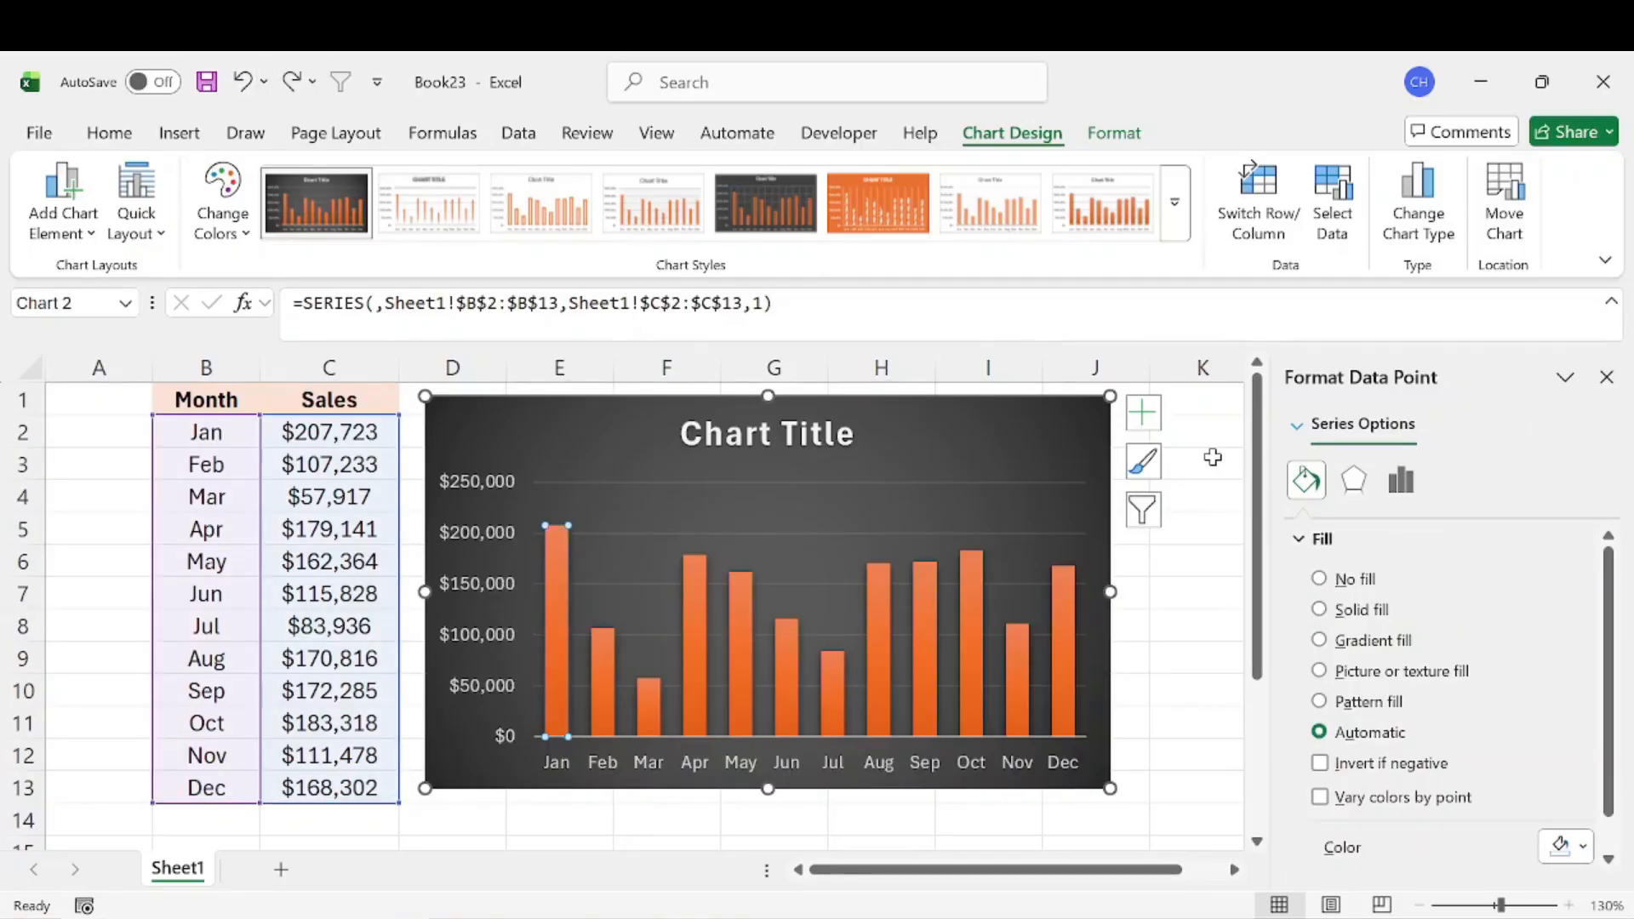
click(1202, 627)
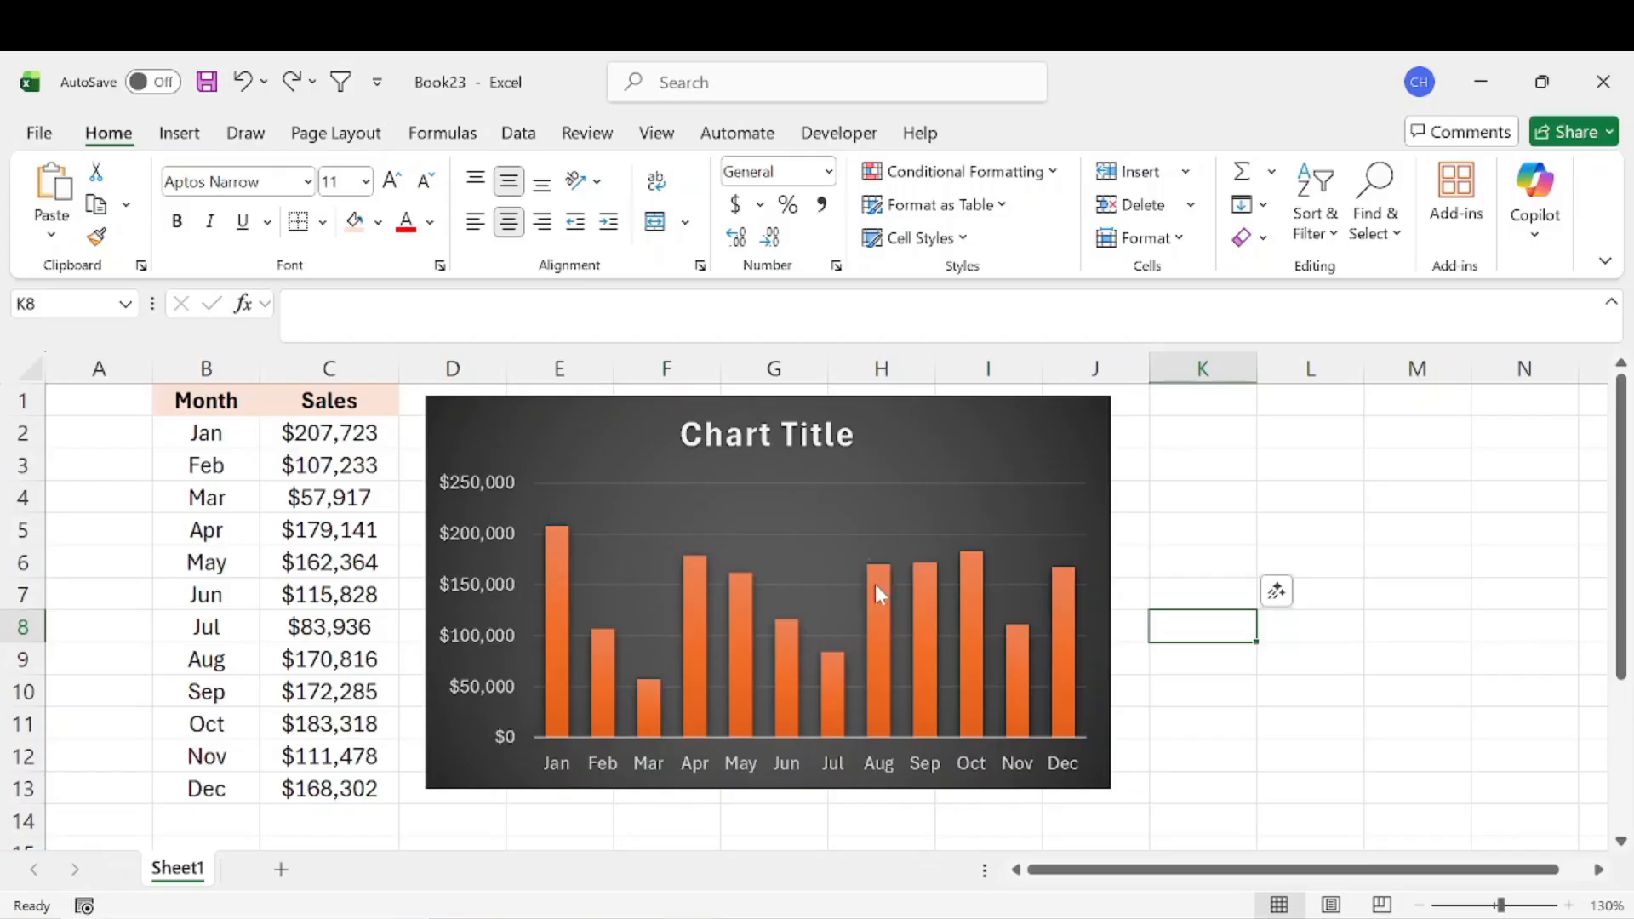
Switch the chart's gridlines off and back on.
click(1016, 424)
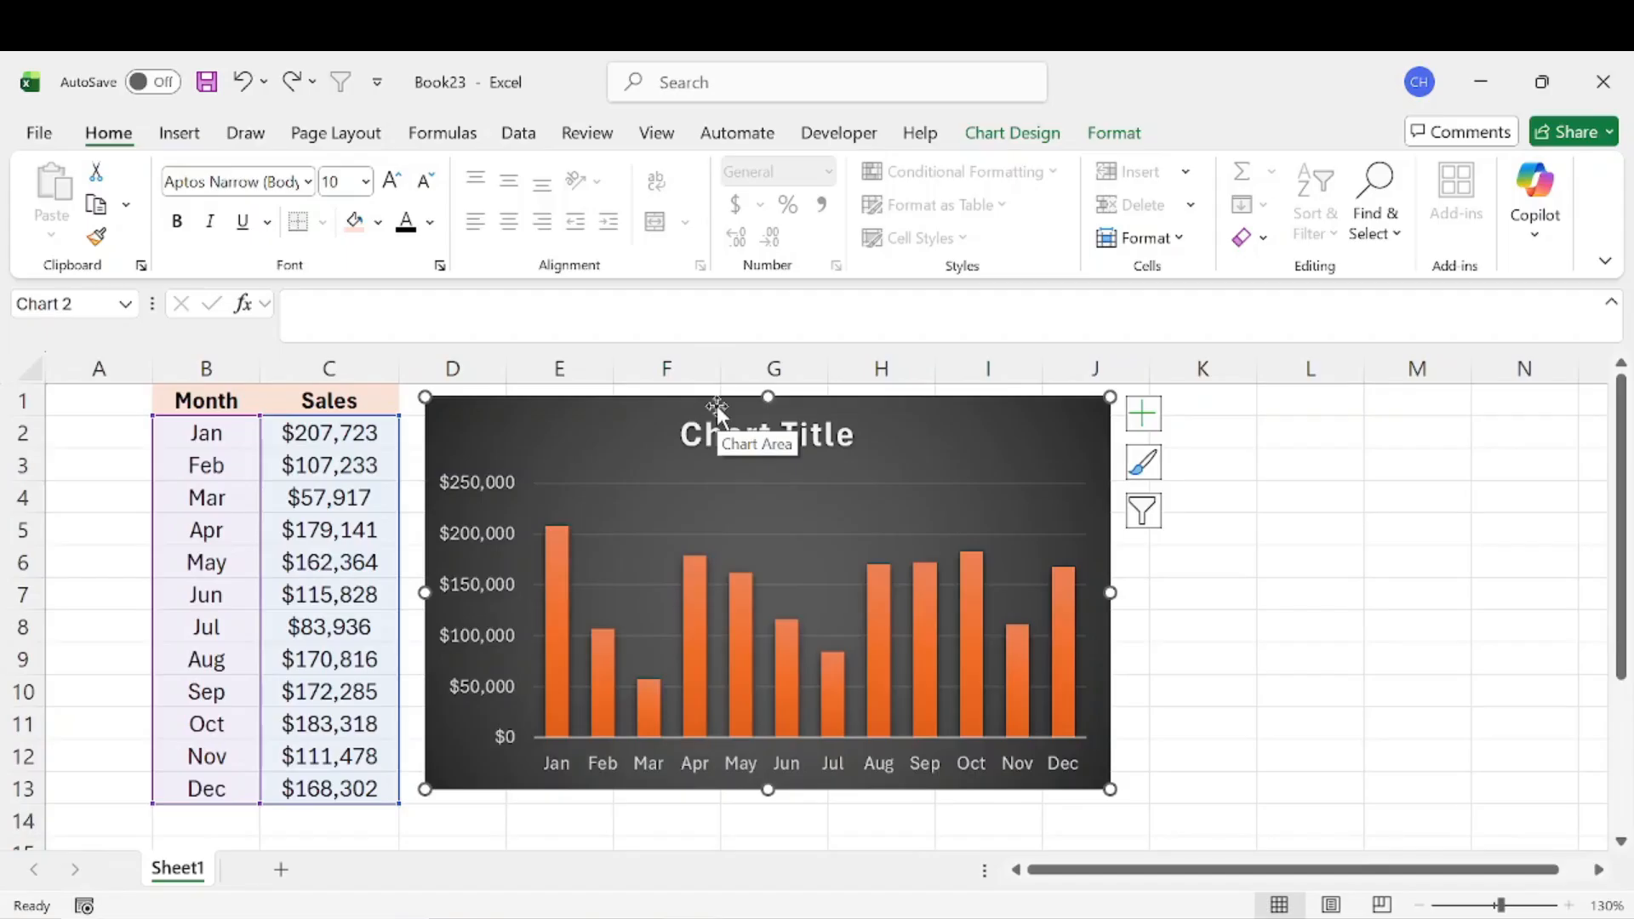
click(1012, 133)
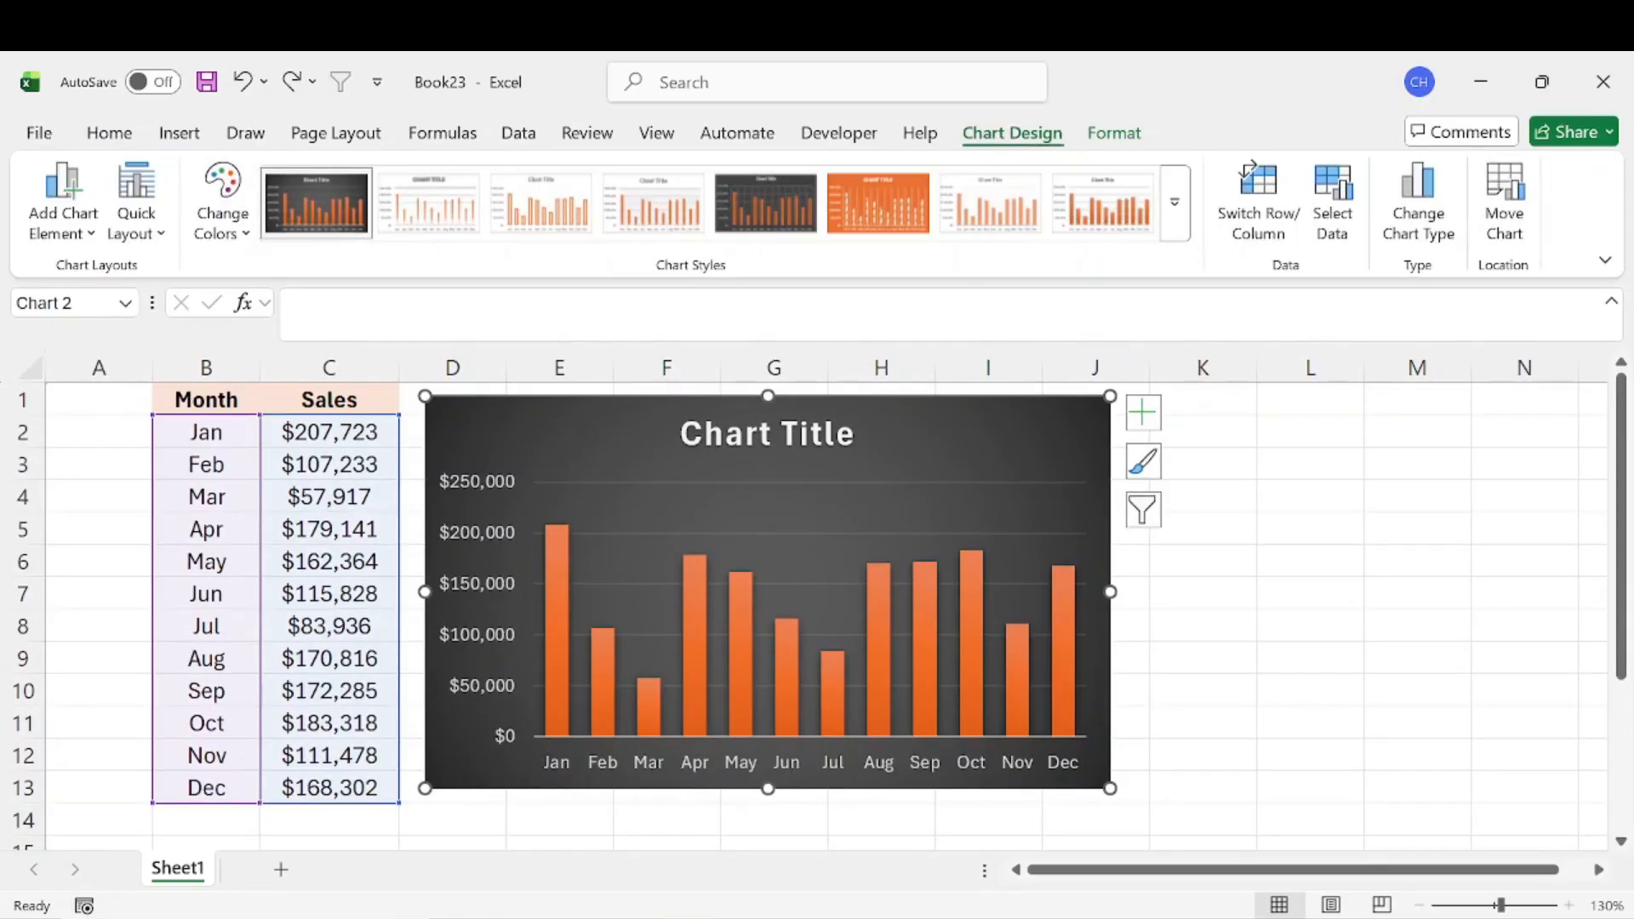
click(1114, 133)
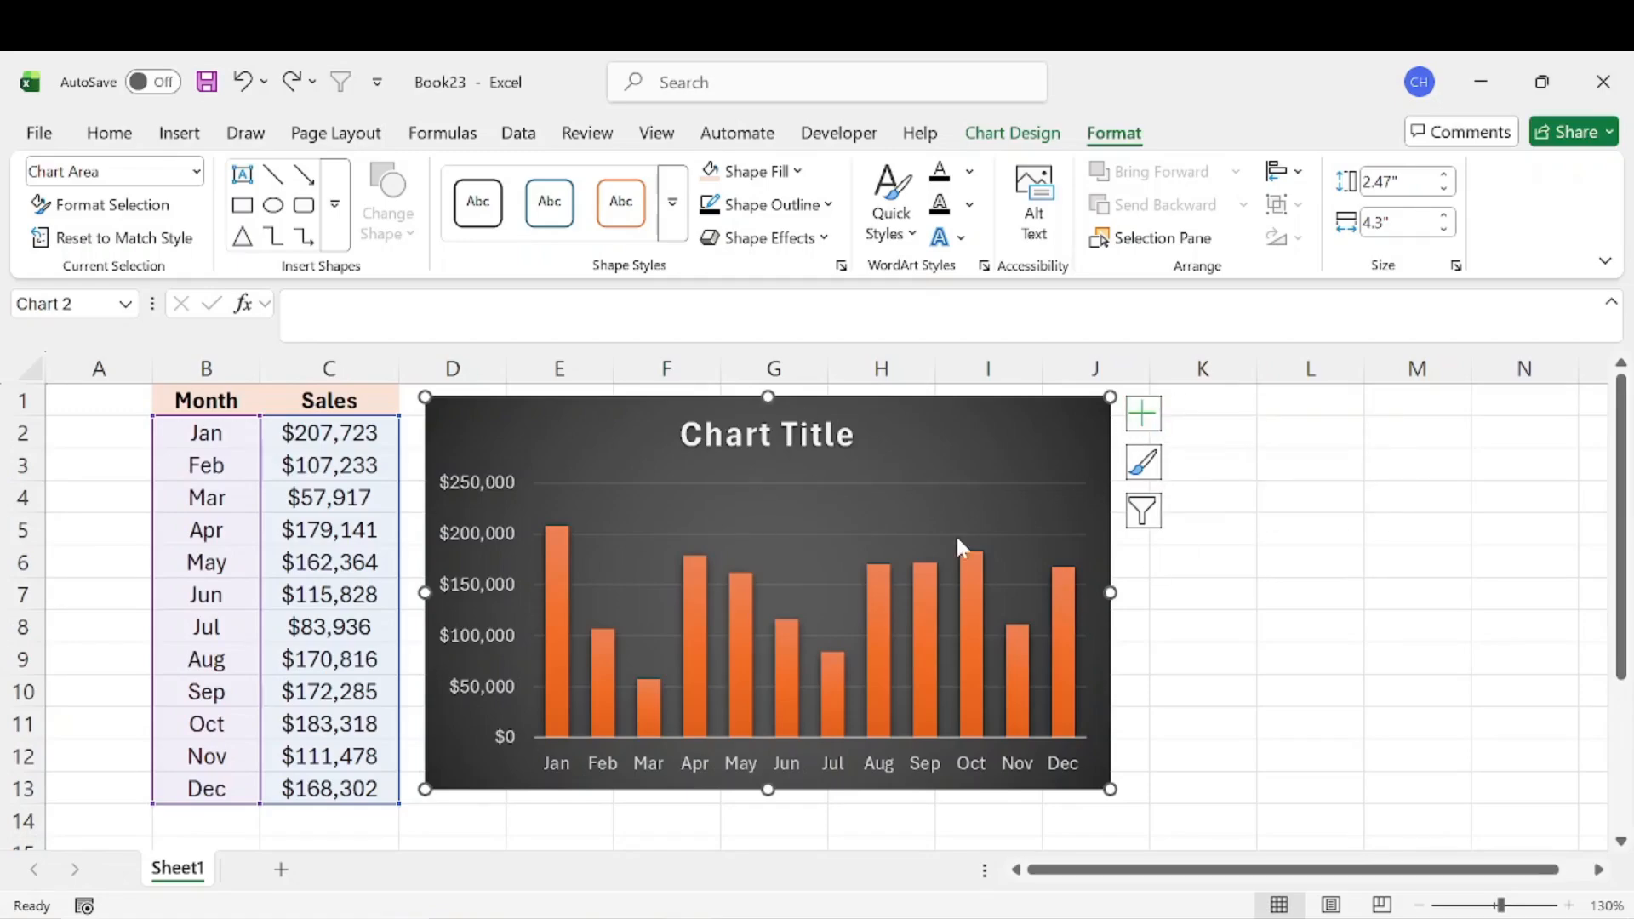
click(1143, 416)
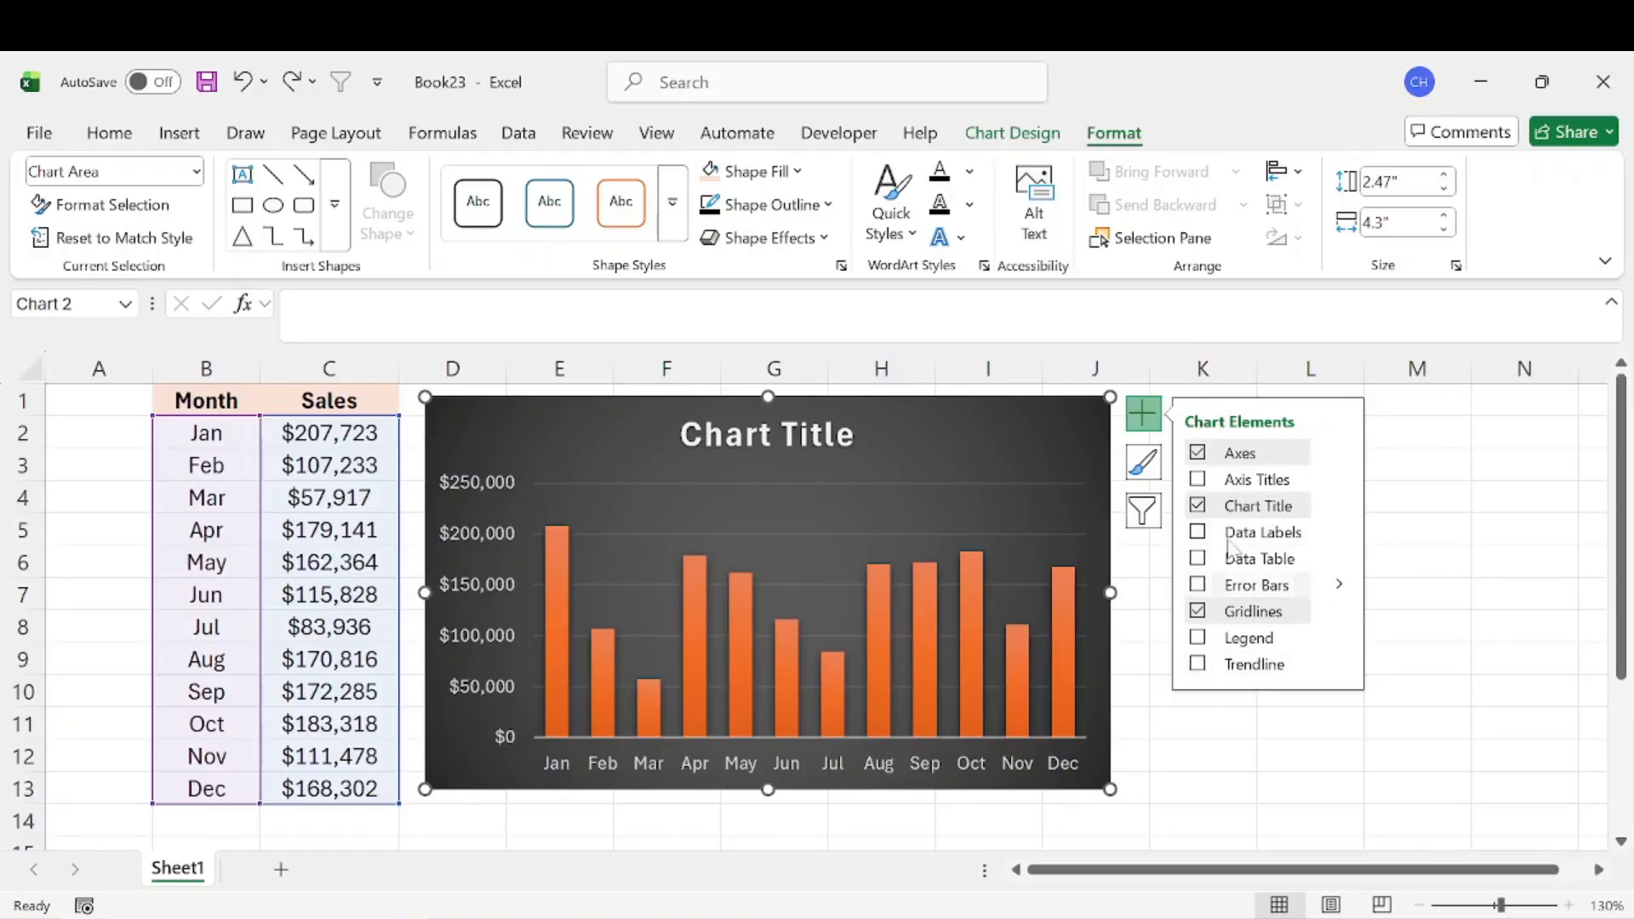
click(1199, 612)
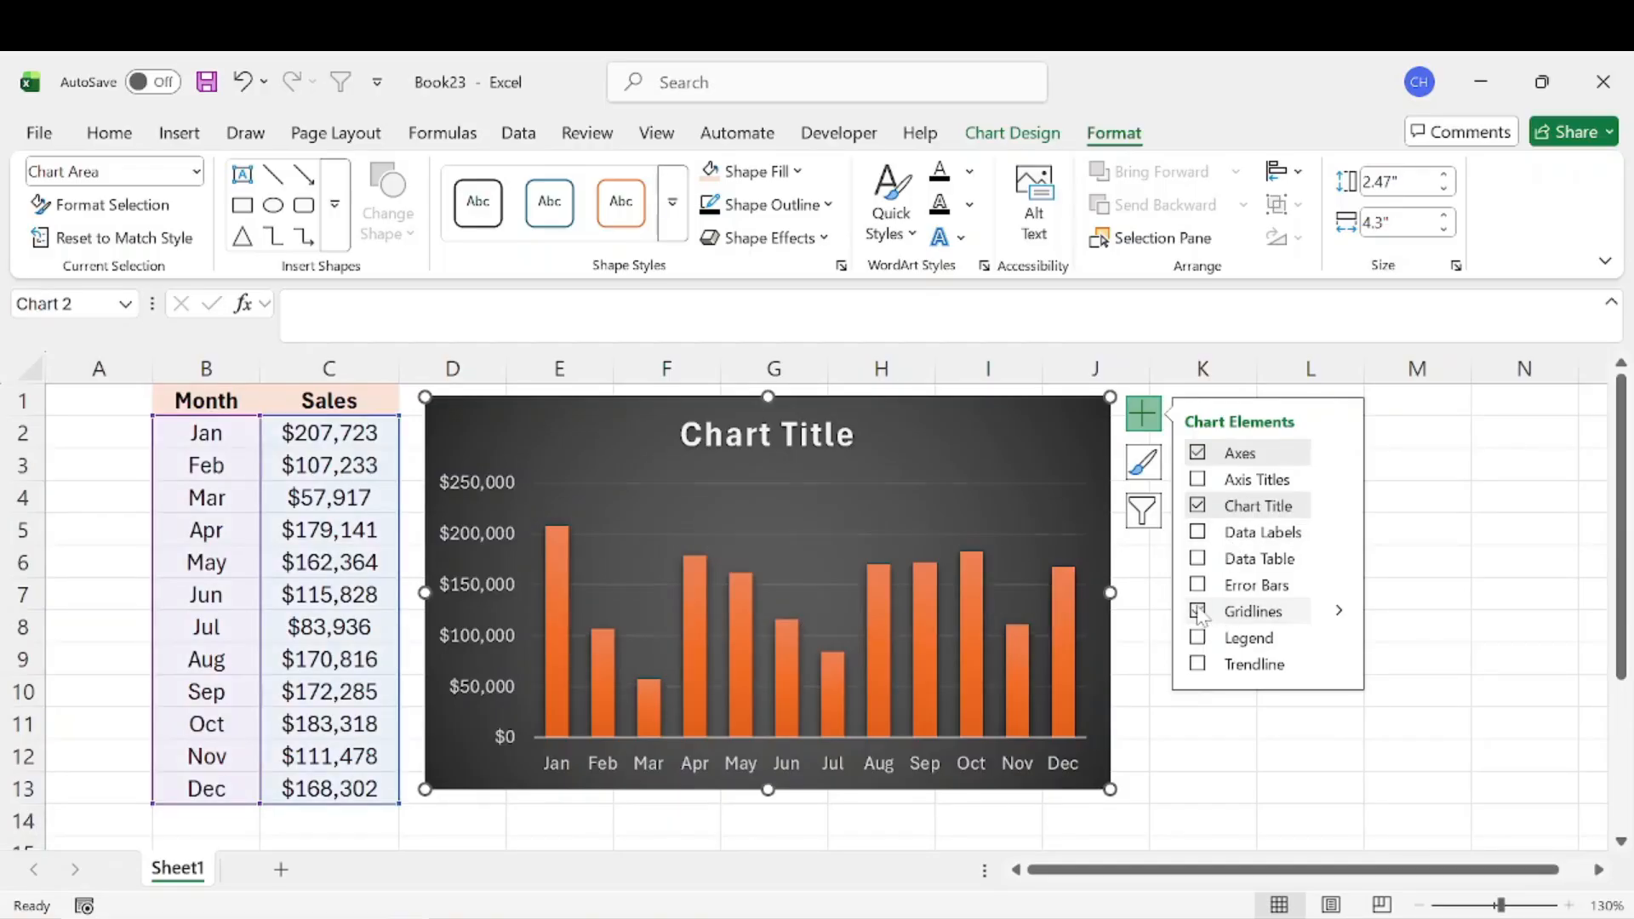
click(1199, 612)
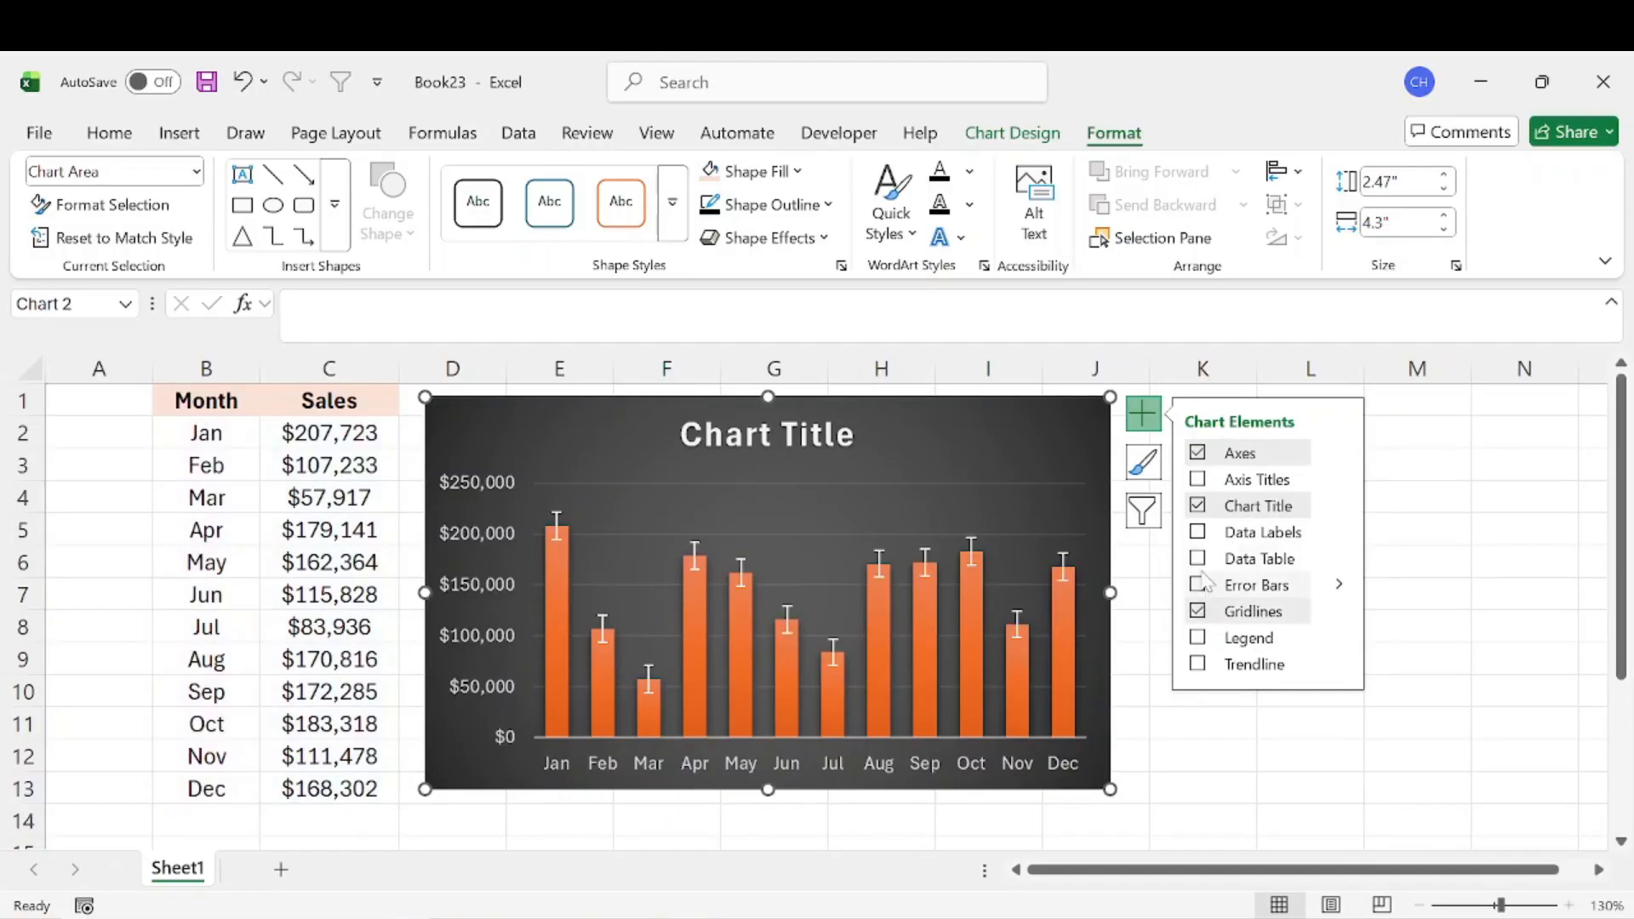
Add axis titles to the chart, naming the vertical axis "Sales" and the horizontal axis "Month".
click(1198, 480)
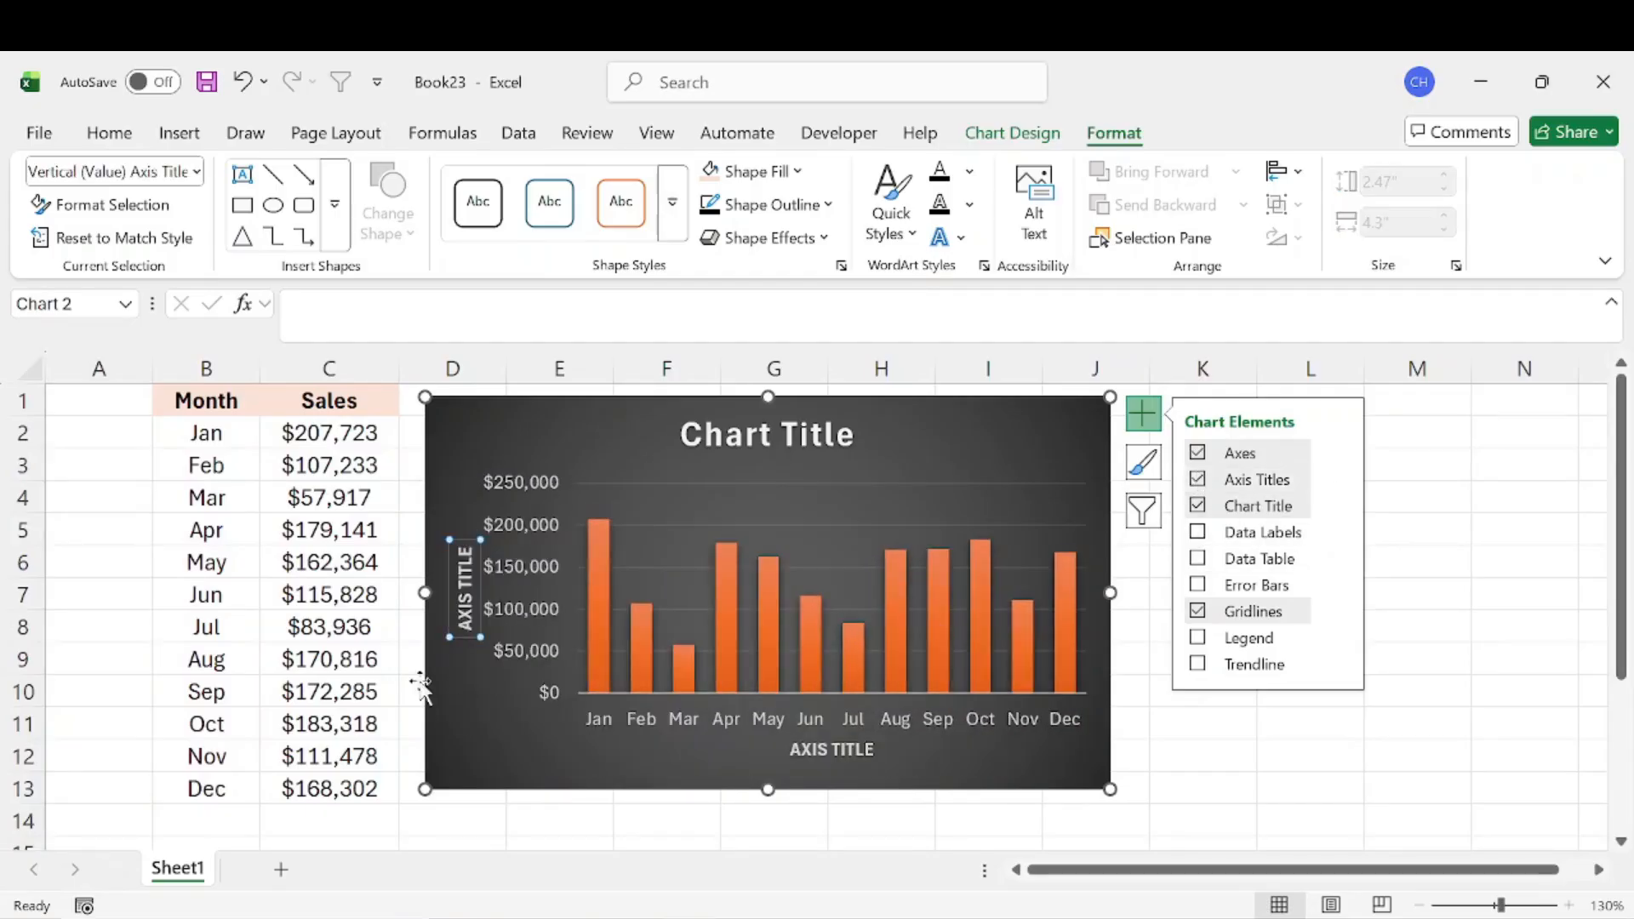
key(Escape)
click(475, 585)
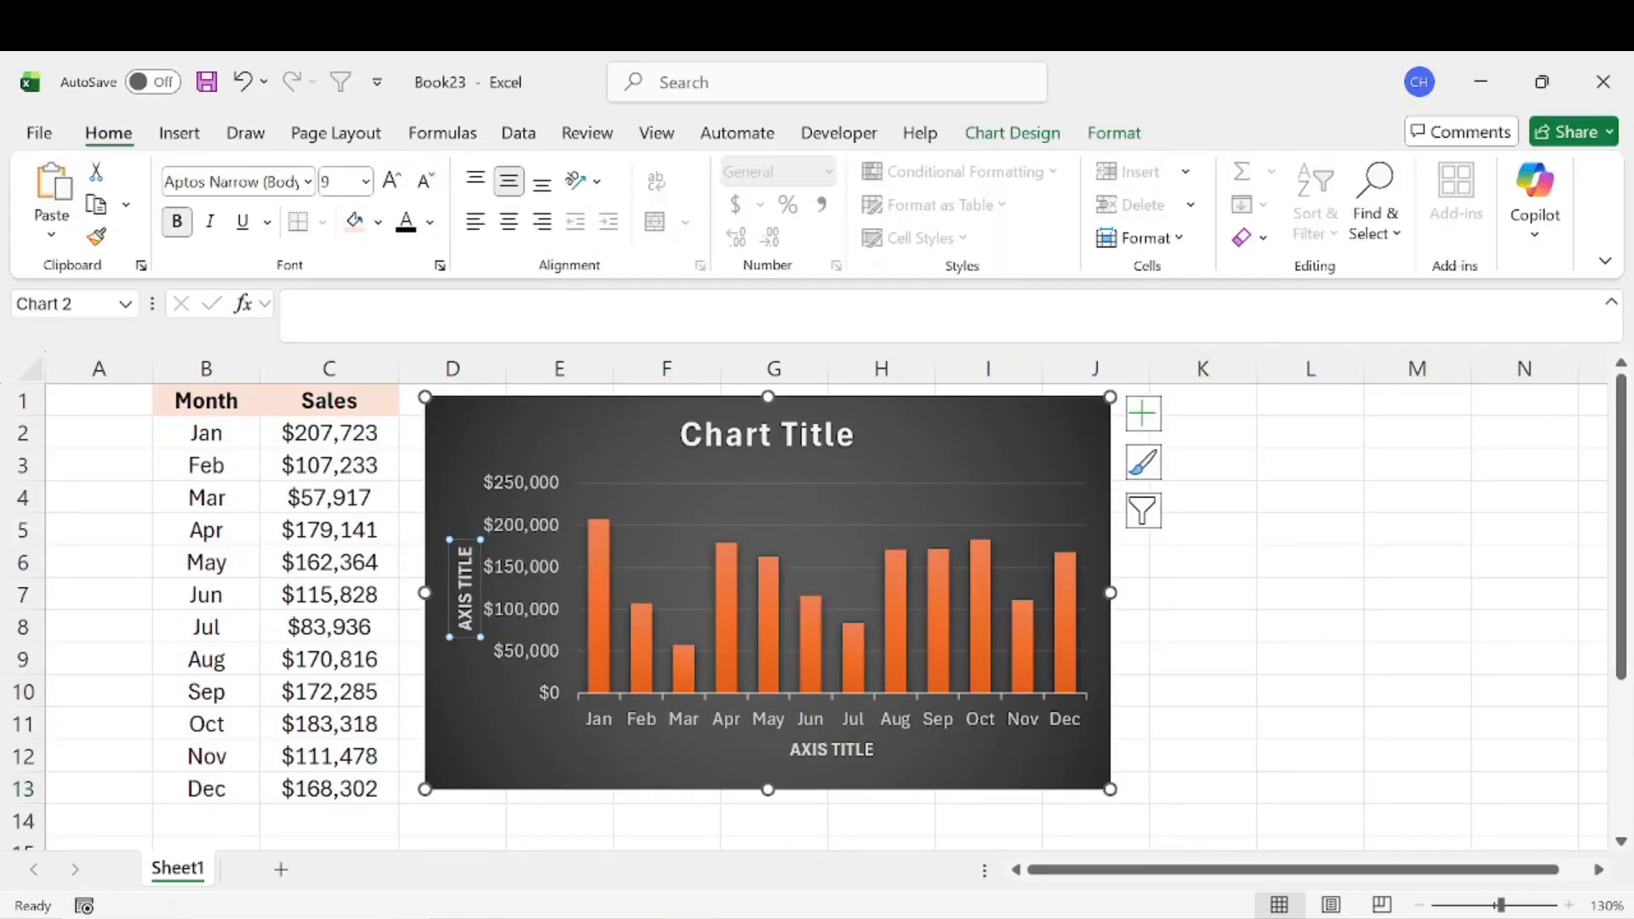
text(Month)
key(Return)
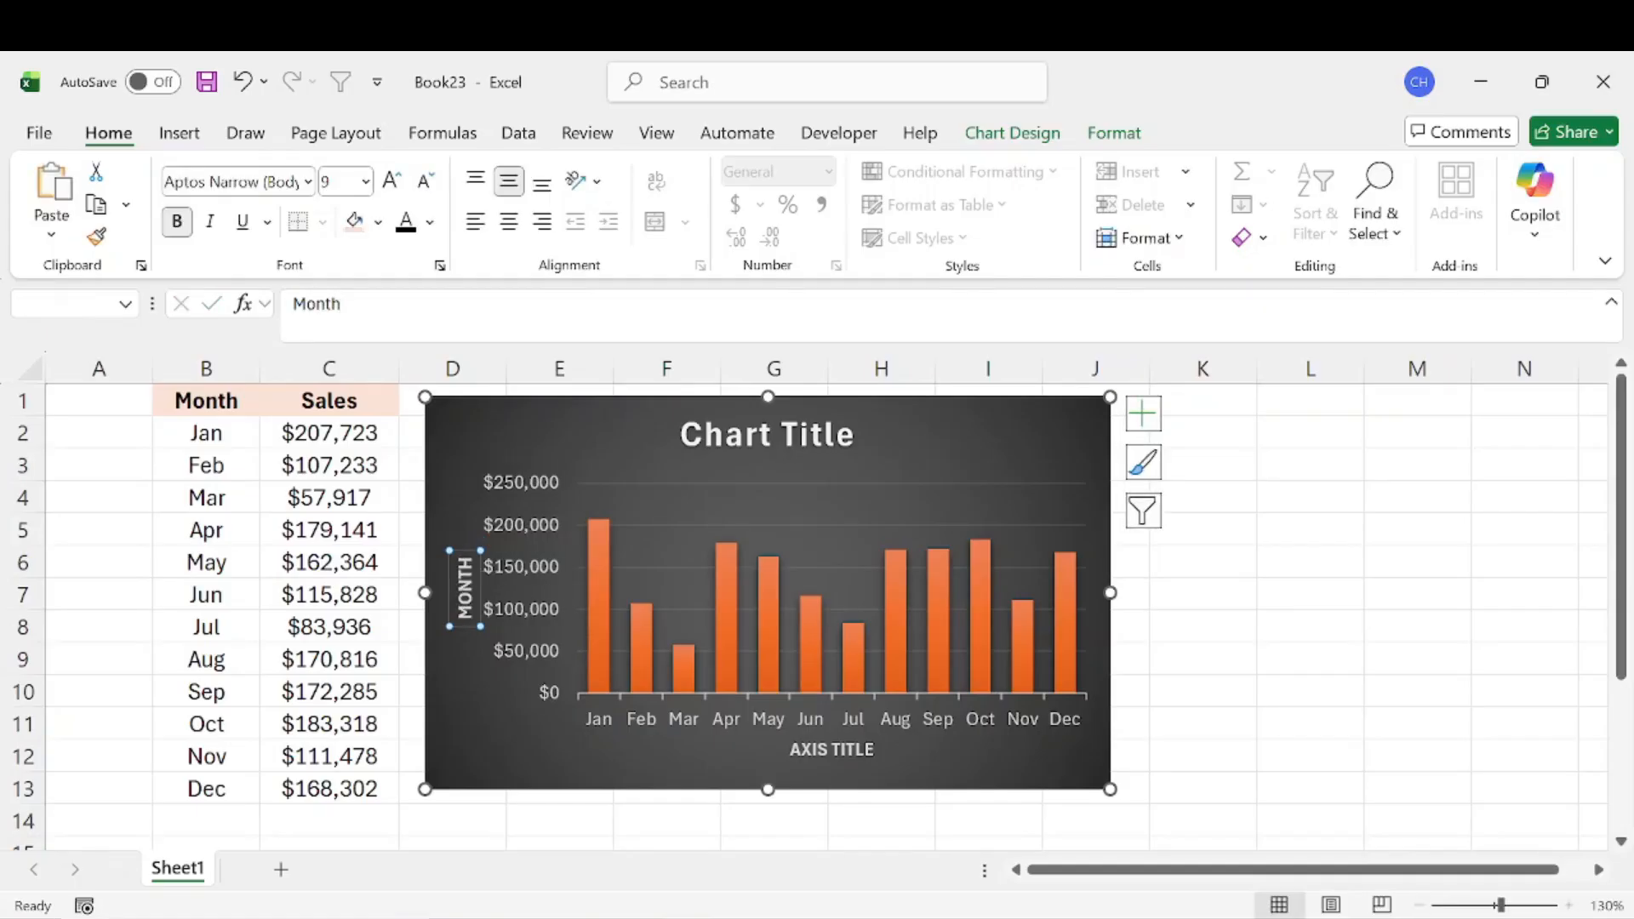
text(Sales)
key(Return)
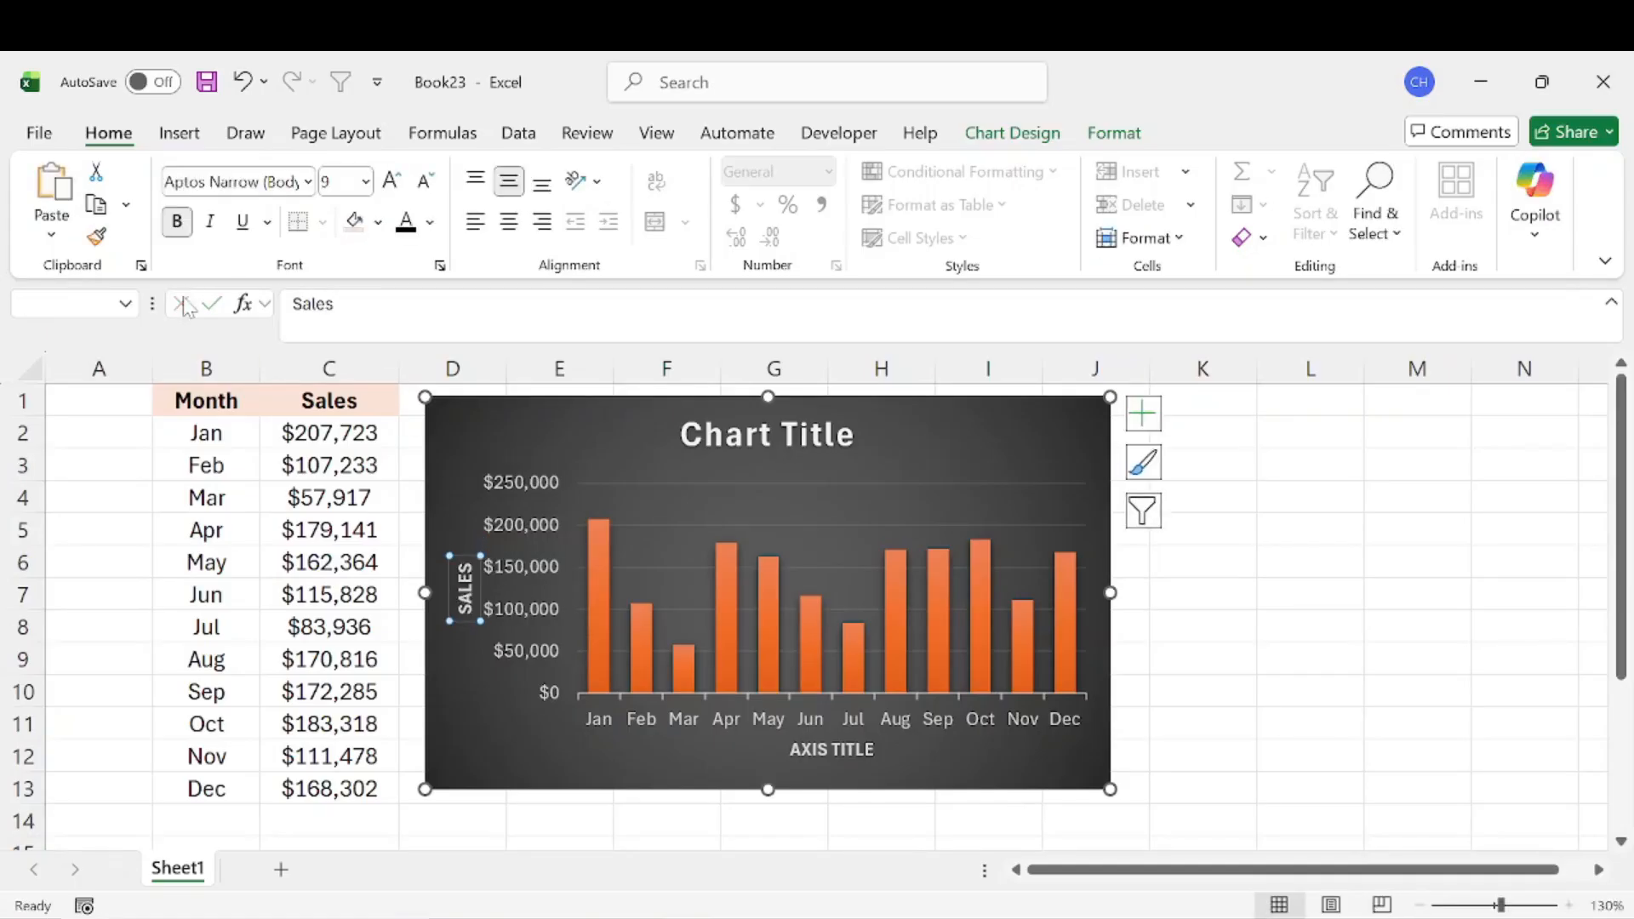
click(783, 757)
text(Month)
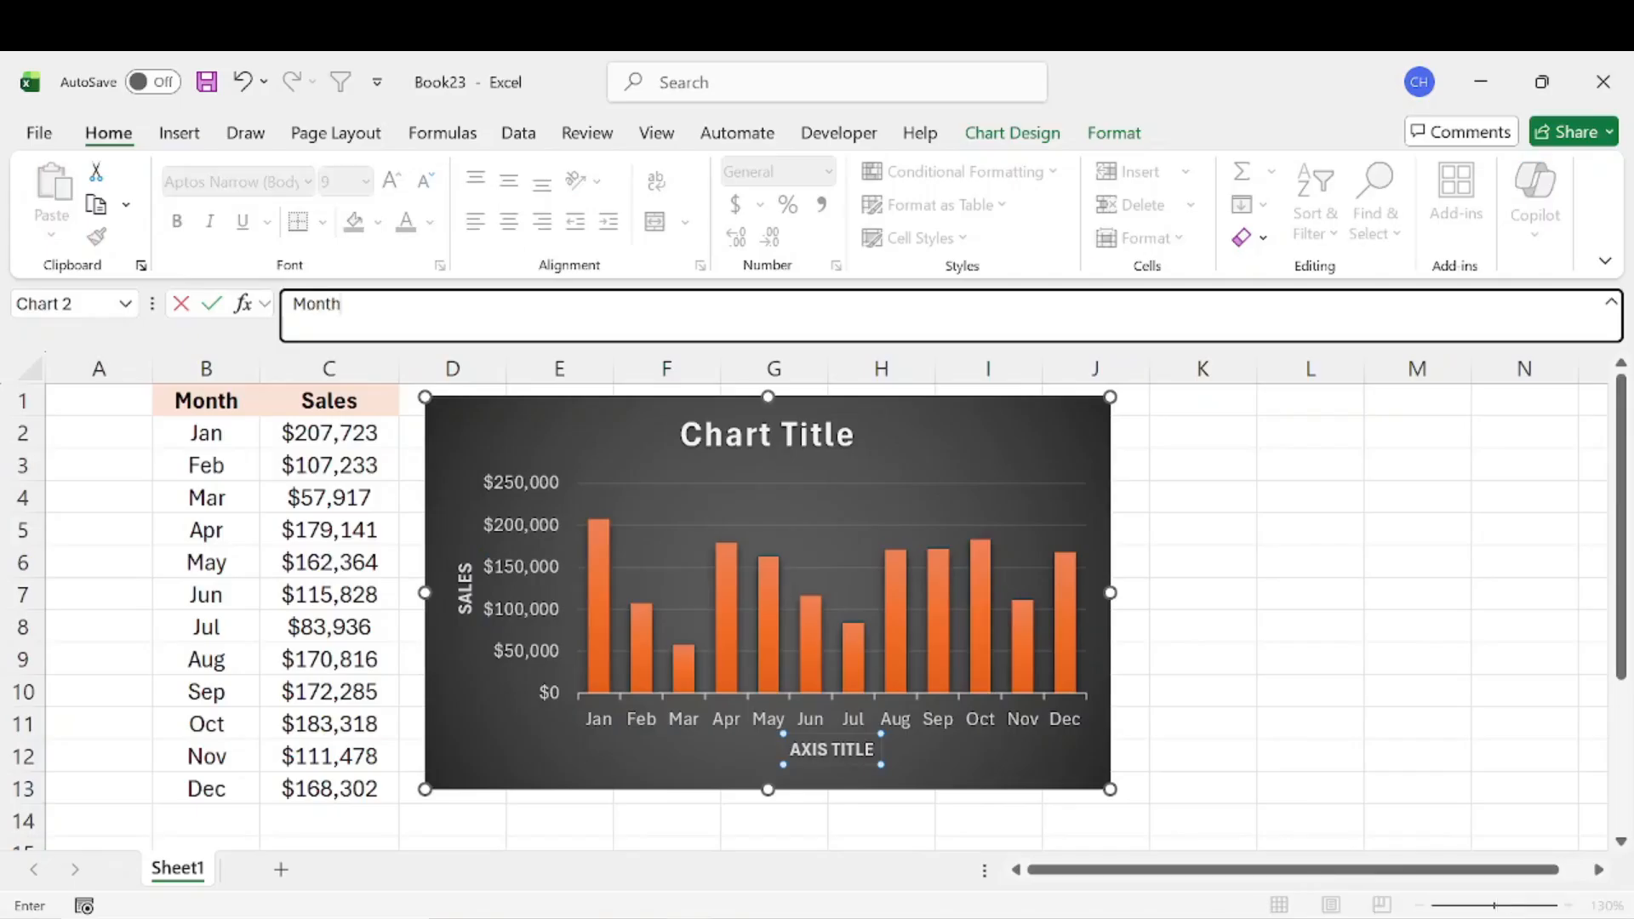
key(Return)
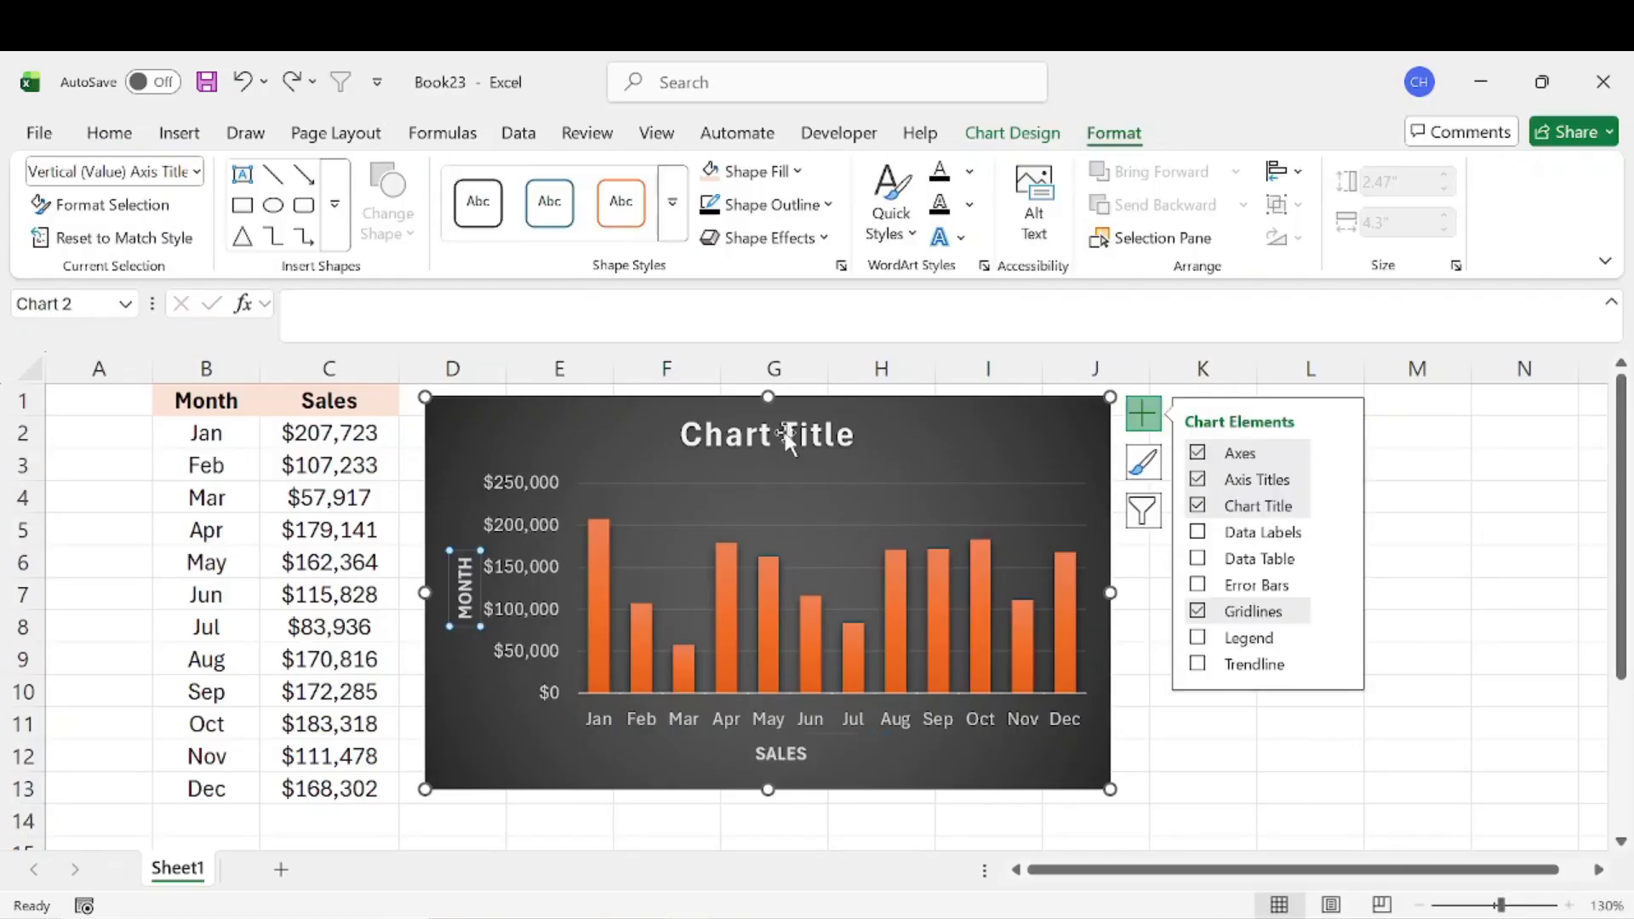
Change the chart title to "Yearly Sales".
click(788, 434)
click(1143, 414)
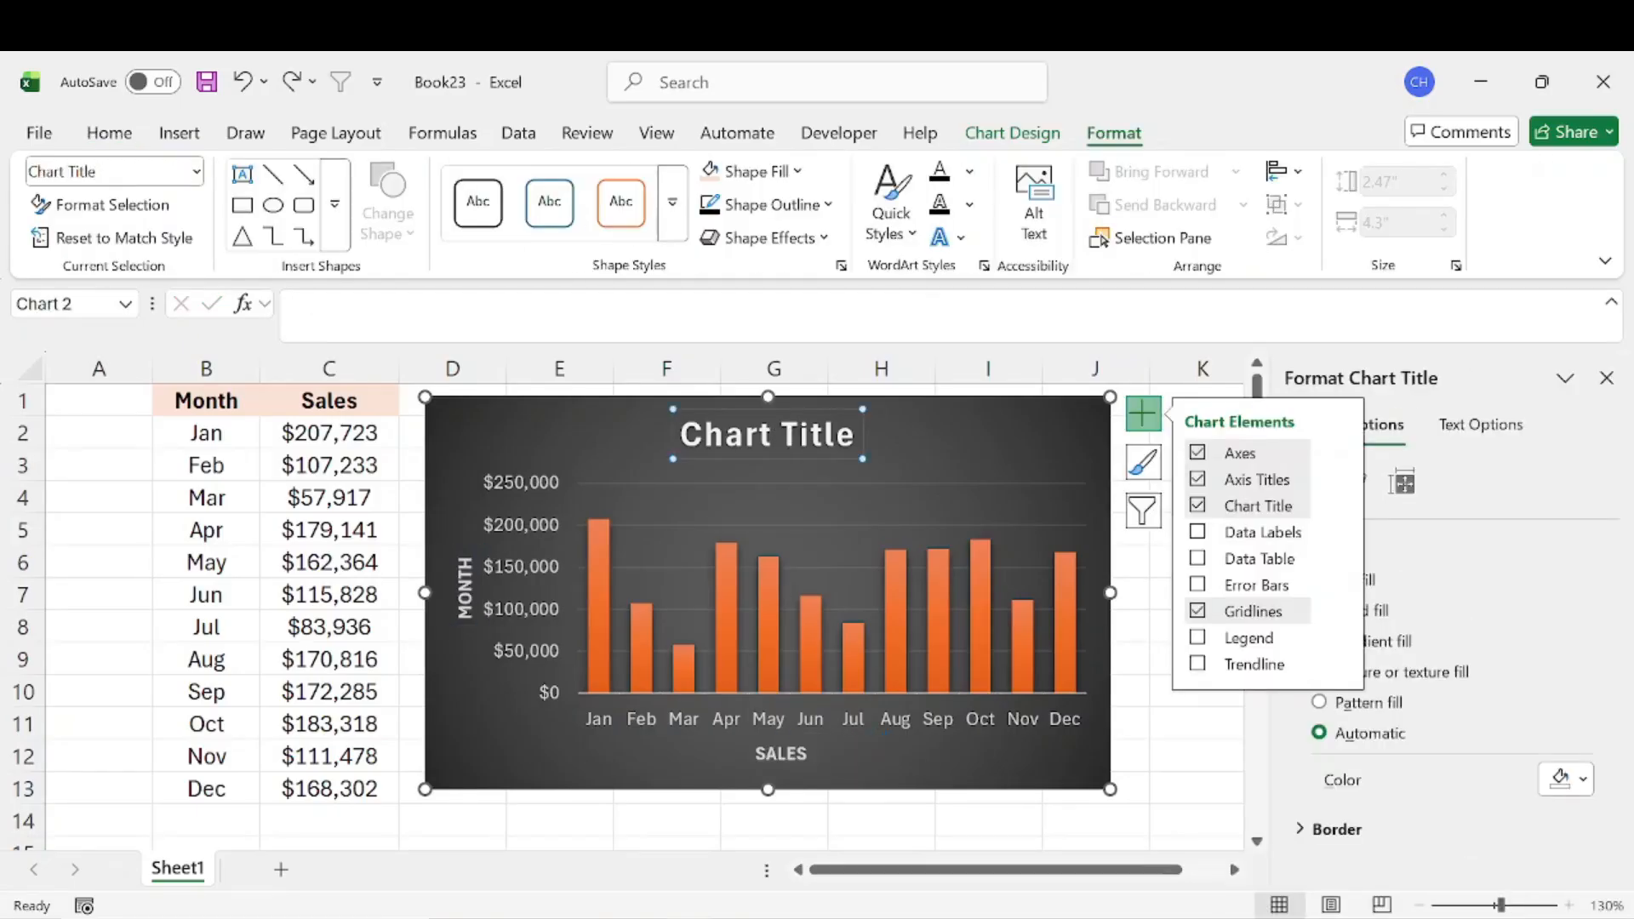
text(Ye)
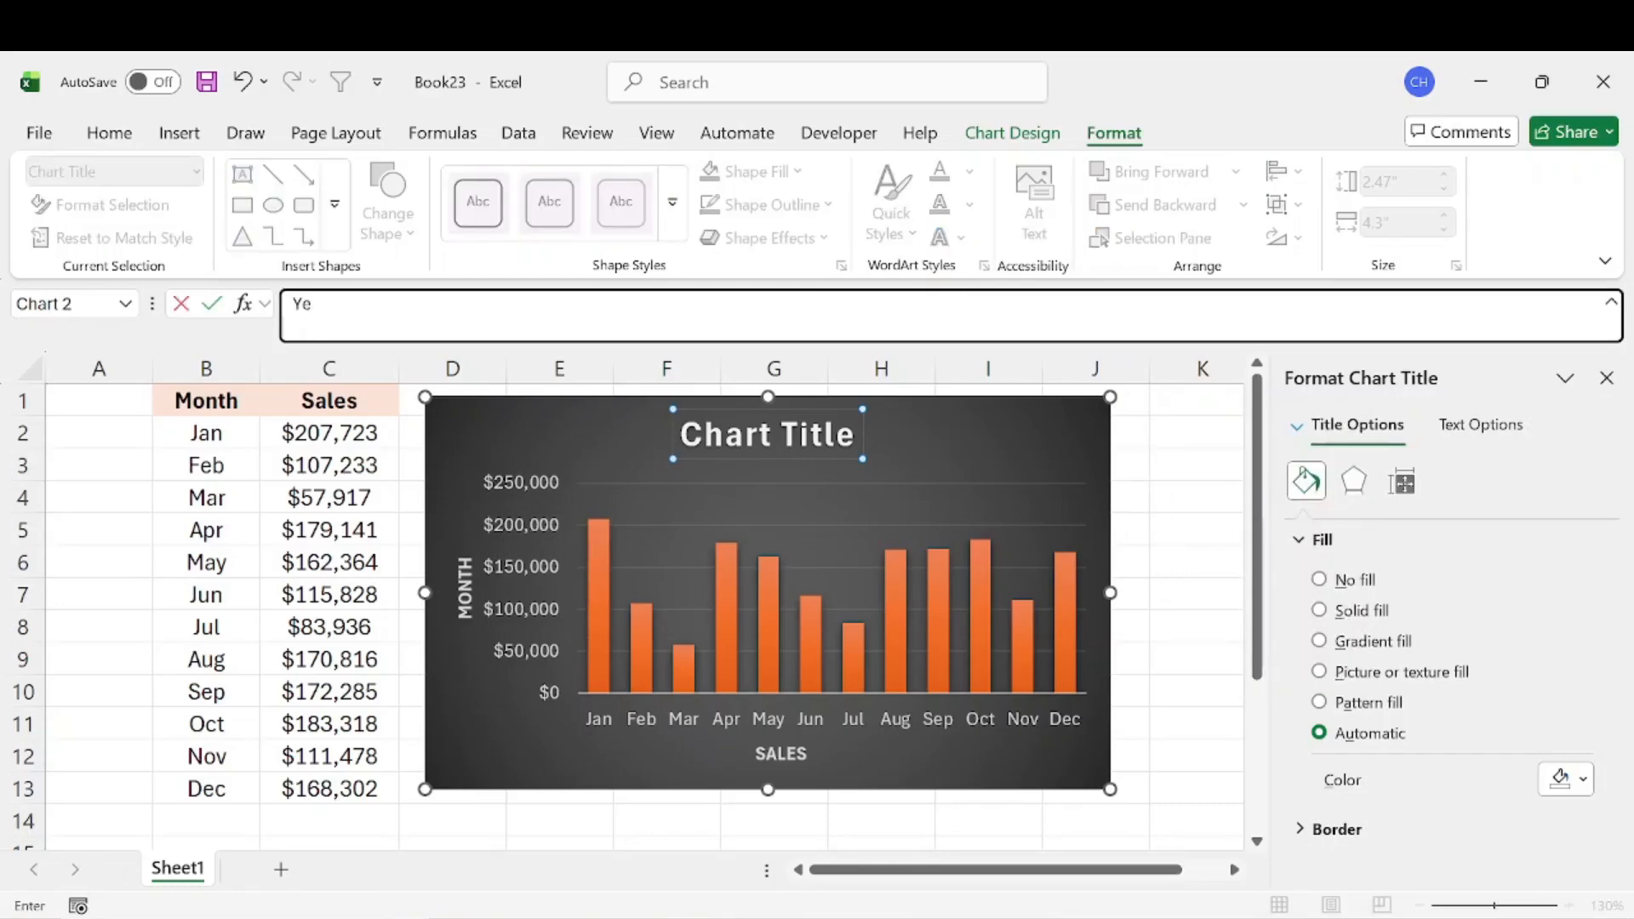
text(arly Sales)
key(Return)
Add data labels to the chart's columns and remove them again.
click(1143, 414)
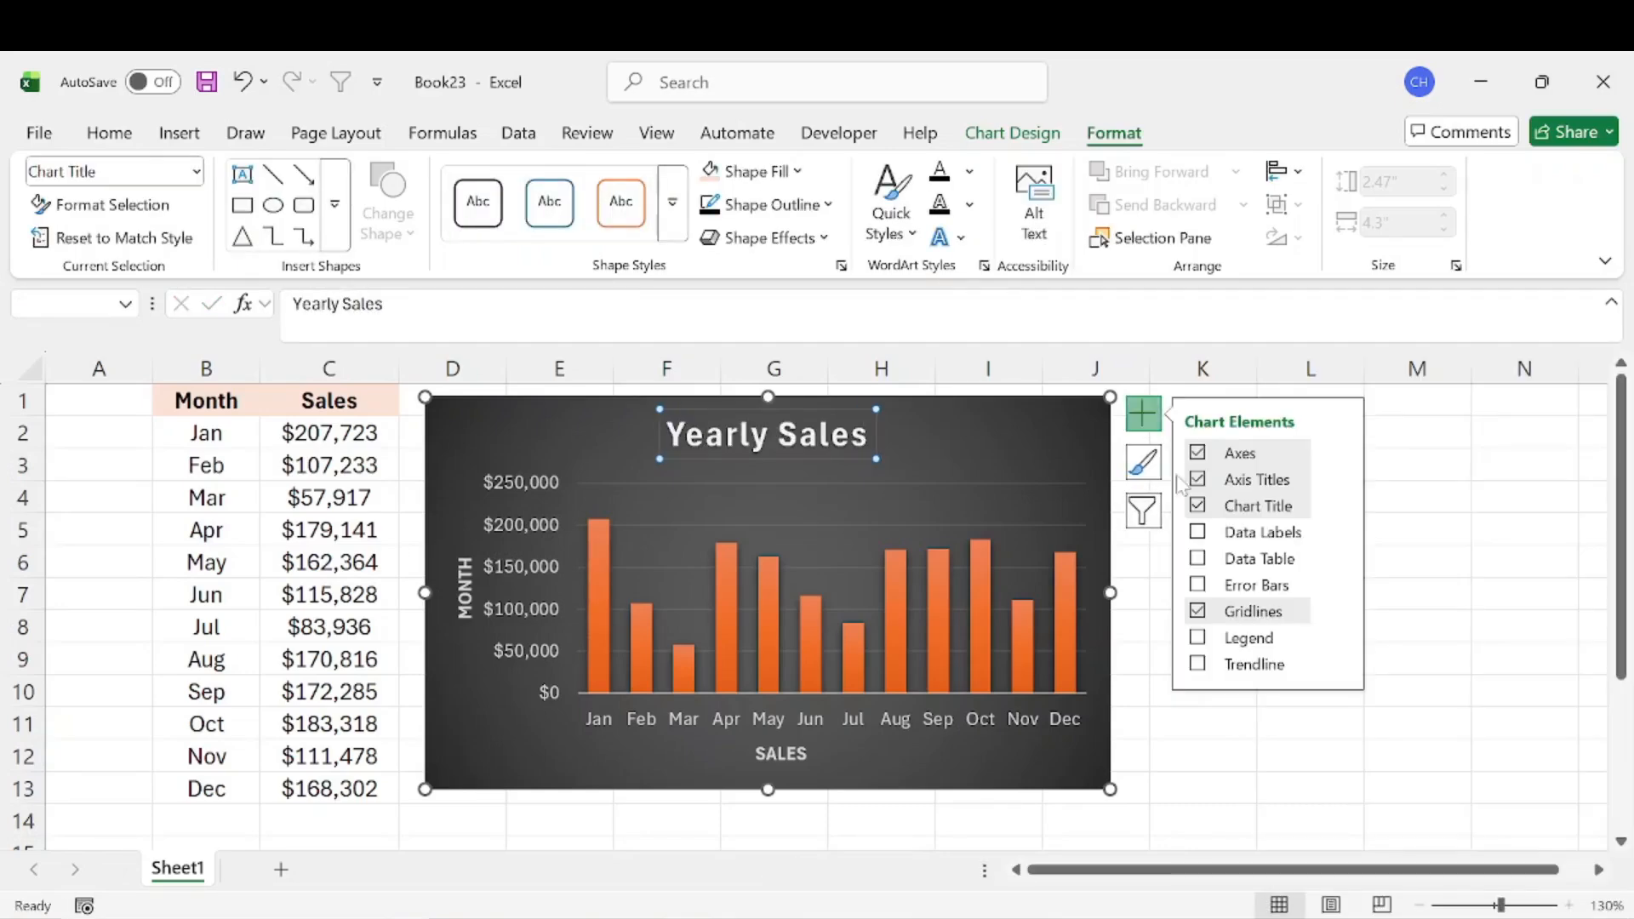
click(1197, 532)
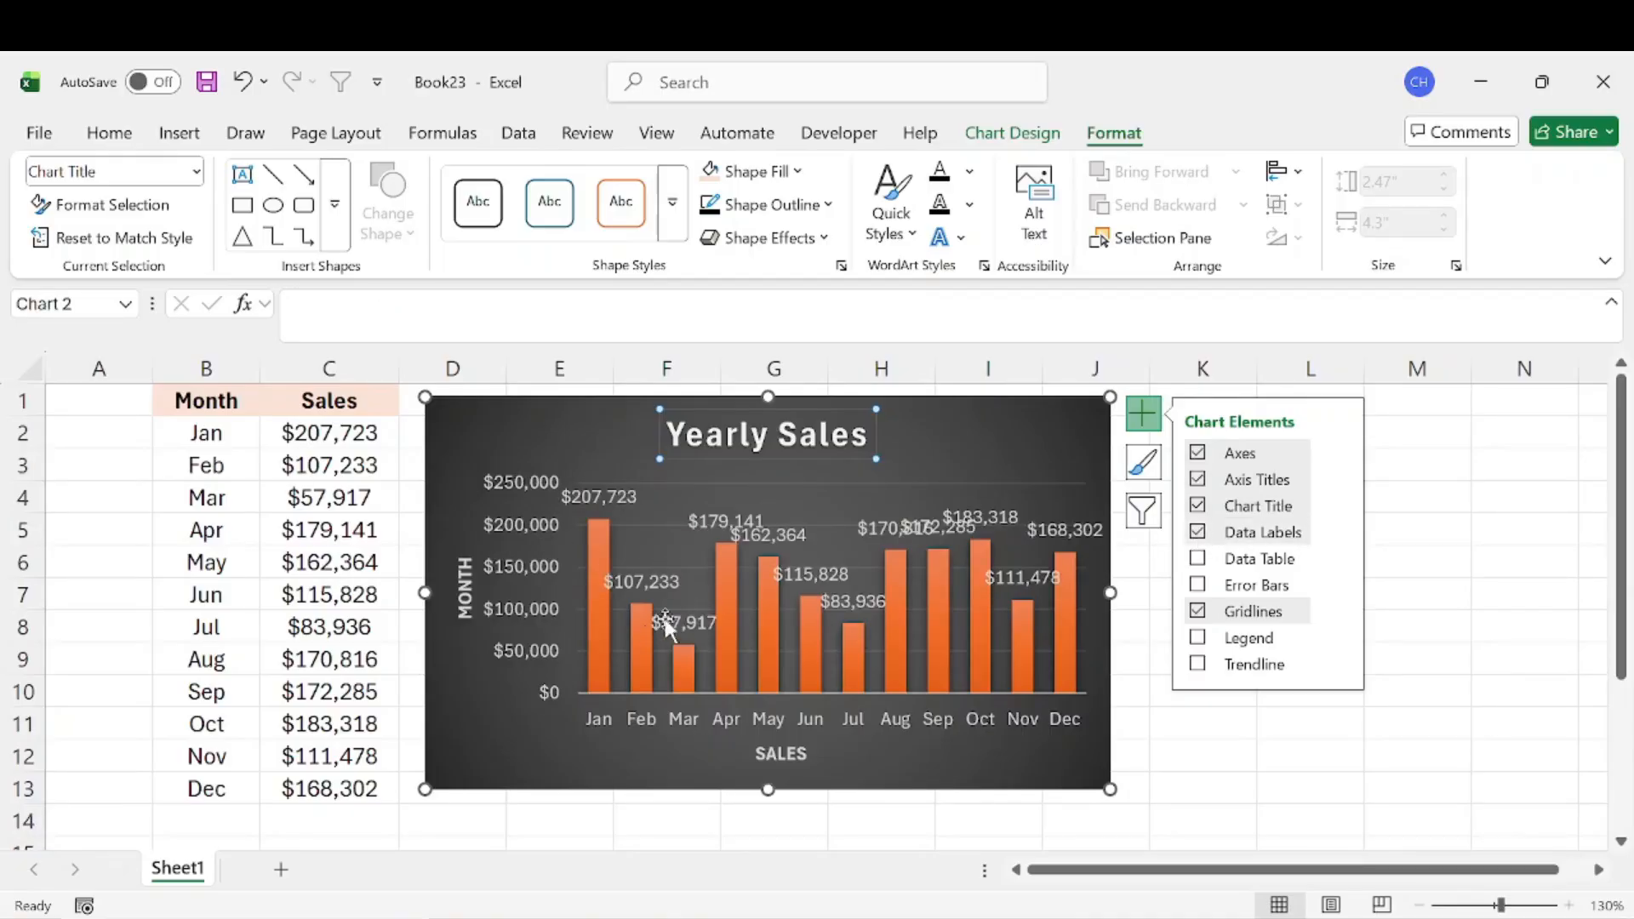
click(1198, 532)
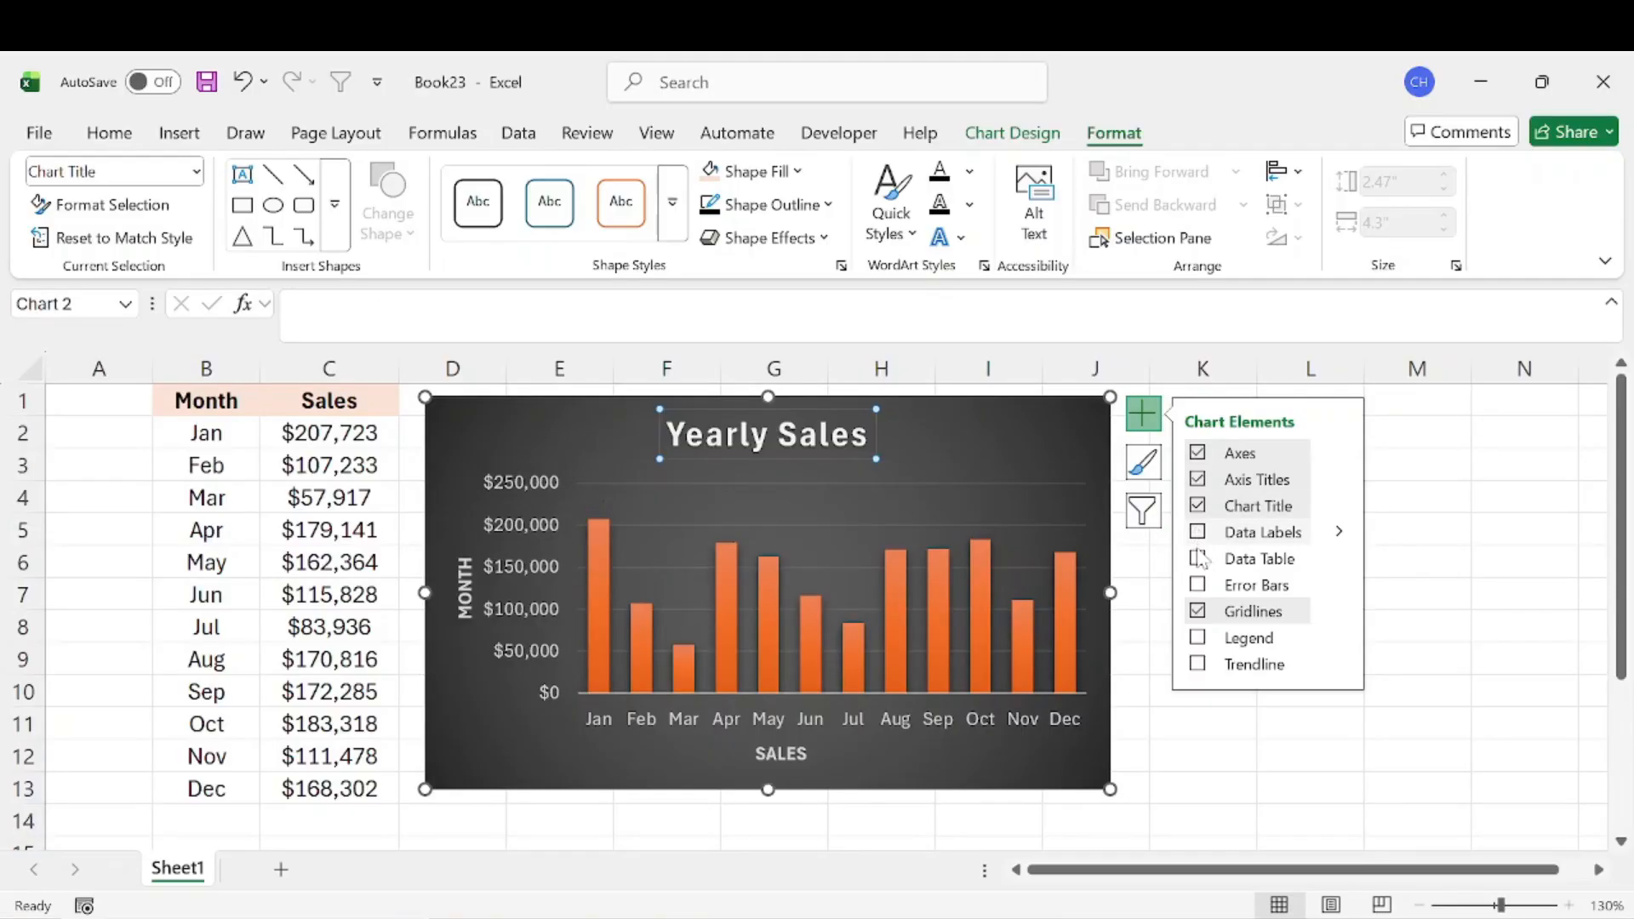
Add a trendline to the Yearly Sales chart.
click(1199, 665)
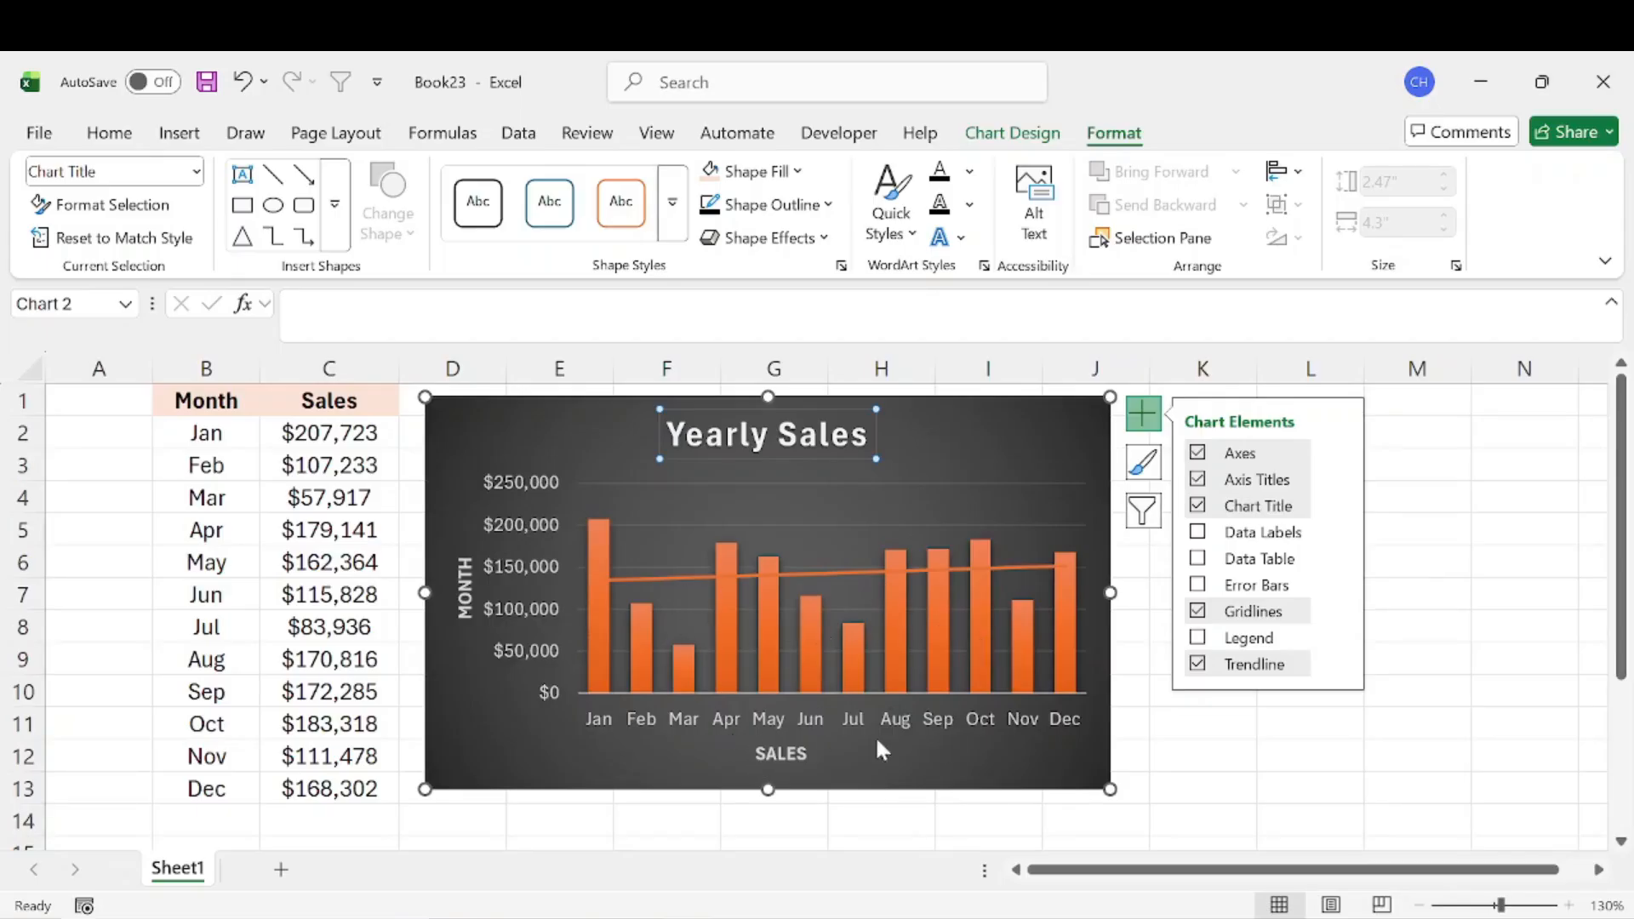
key(Escape)
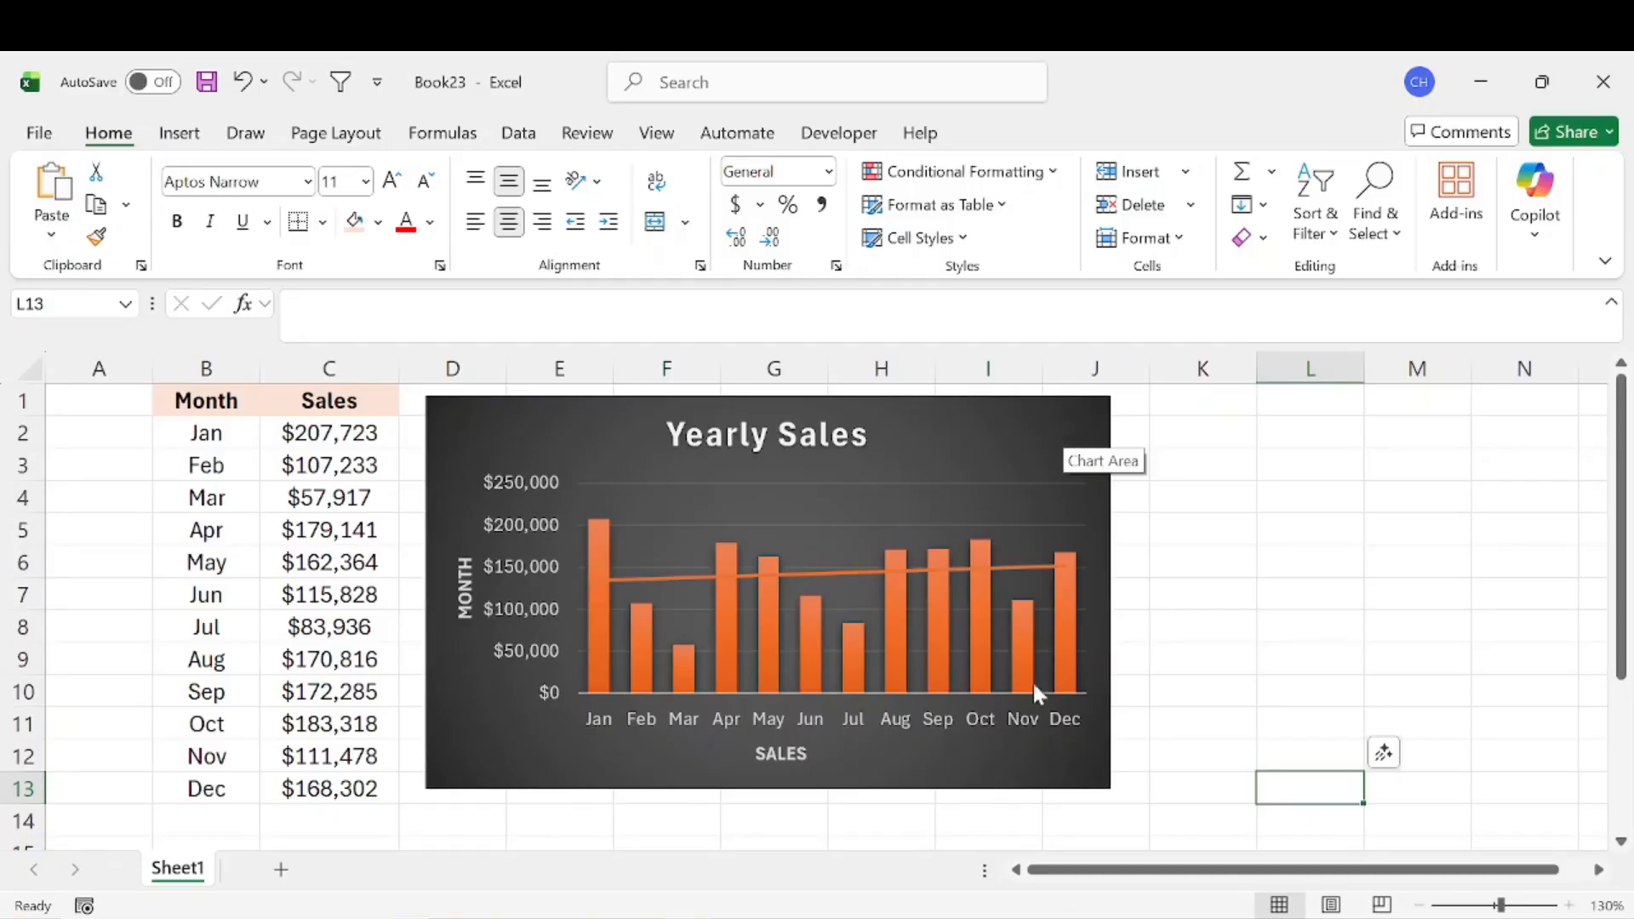
click(817, 638)
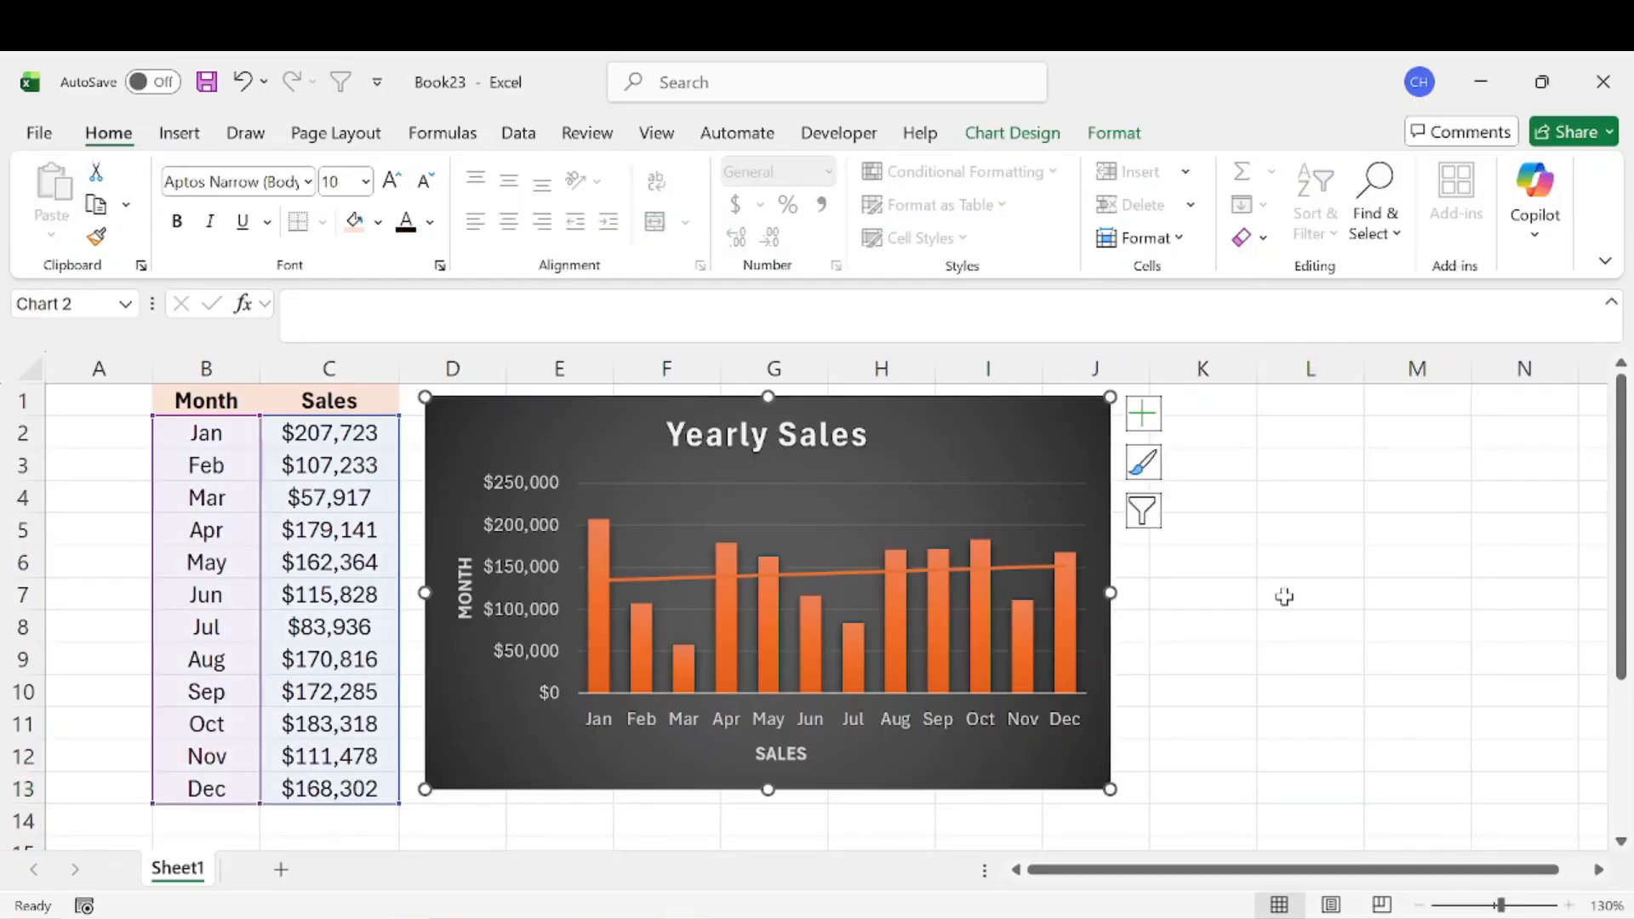